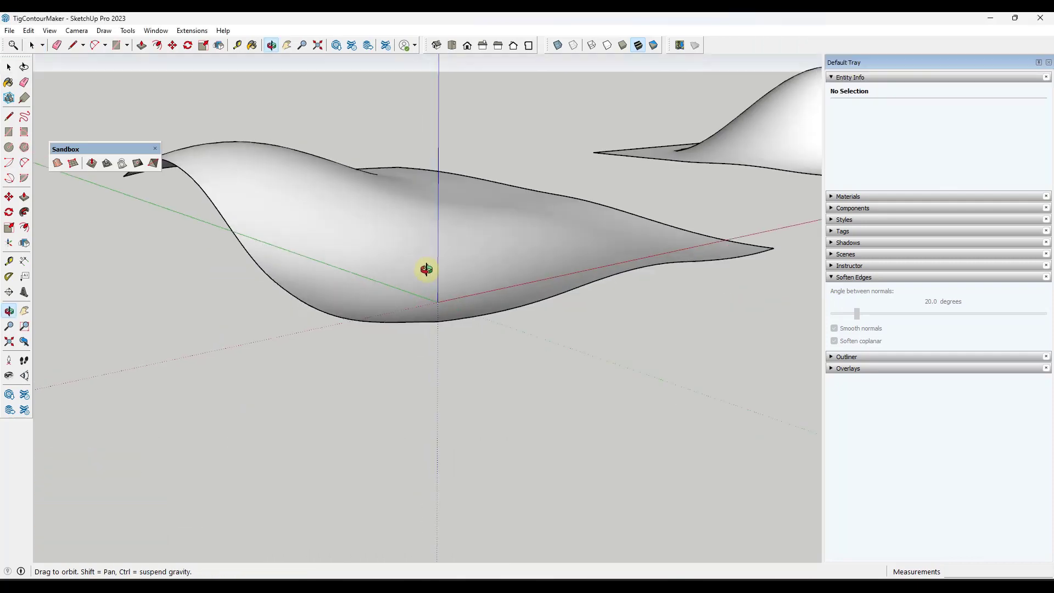
# - Draw a flat rectangle from the origin that covers the wavy terrain
pyautogui.moveTo(423, 270)
pyautogui.mouseDown(button='middle')
pyautogui.moveTo(441, 205)
pyautogui.moveTo(440, 226)
pyautogui.moveTo(341, 302)
pyautogui.moveTo(224, 353)
pyautogui.moveTo(200, 376)
pyautogui.mouseUp(button='middle')
pyautogui.press('r')
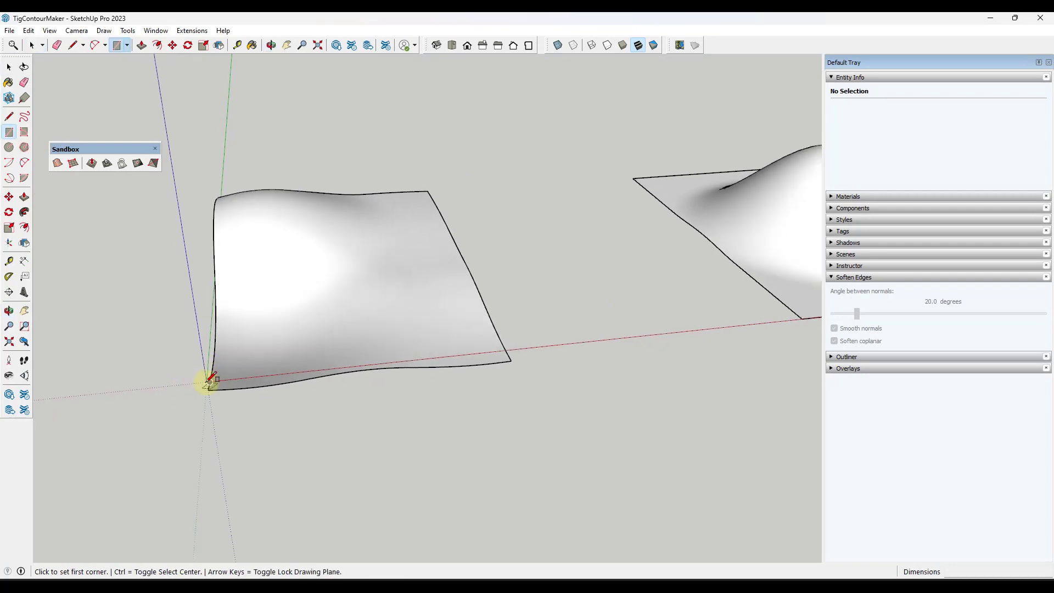
pyautogui.click(207, 381)
pyautogui.click(488, 163)
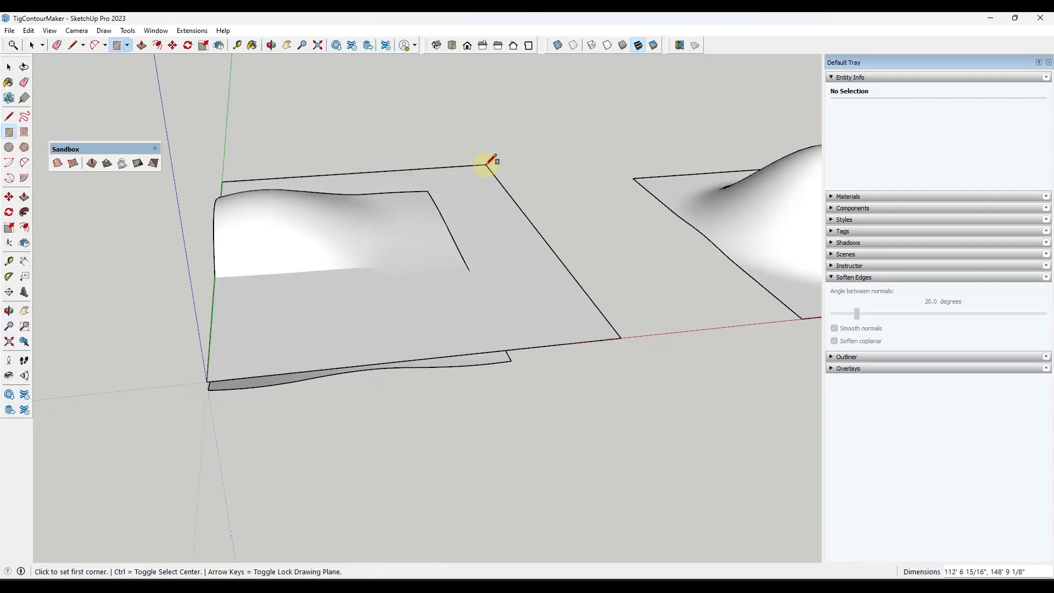
pyautogui.press('space')
# - Copy the rectangle face and edges 5' straight down beneath the original
pyautogui.moveTo(488, 163)
pyautogui.mouseDown(button='middle')
pyautogui.moveTo(341, 273)
pyautogui.moveTo(464, 207)
pyautogui.moveTo(431, 282)
pyautogui.moveTo(460, 266)
pyautogui.moveTo(526, 304)
pyautogui.moveTo(482, 295)
pyautogui.mouseUp(button='middle')
pyautogui.doubleClick(482, 295)
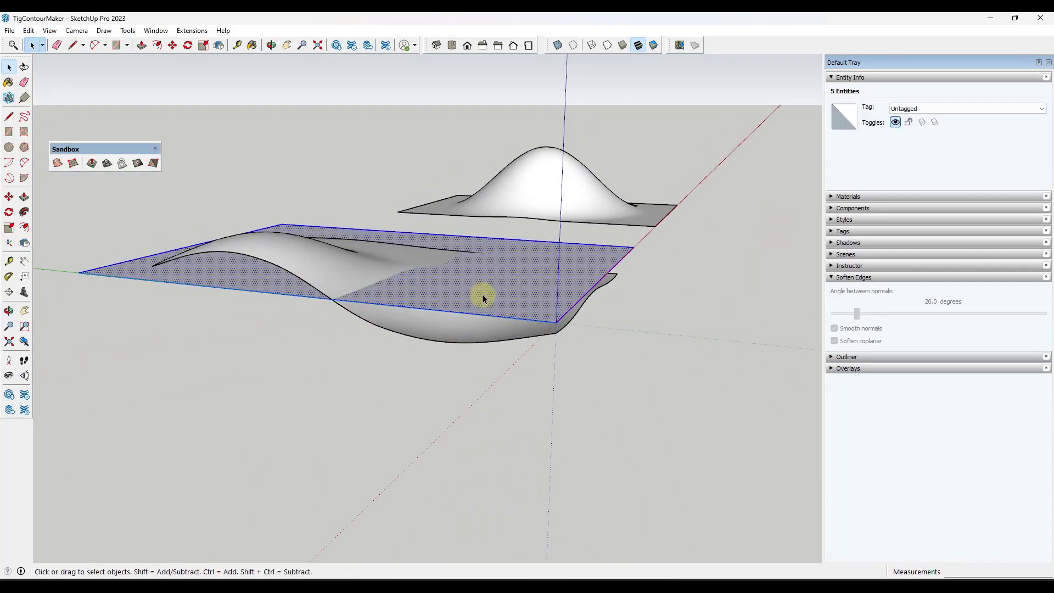
pyautogui.press('m')
pyautogui.click(472, 304)
pyautogui.press('ctrl')
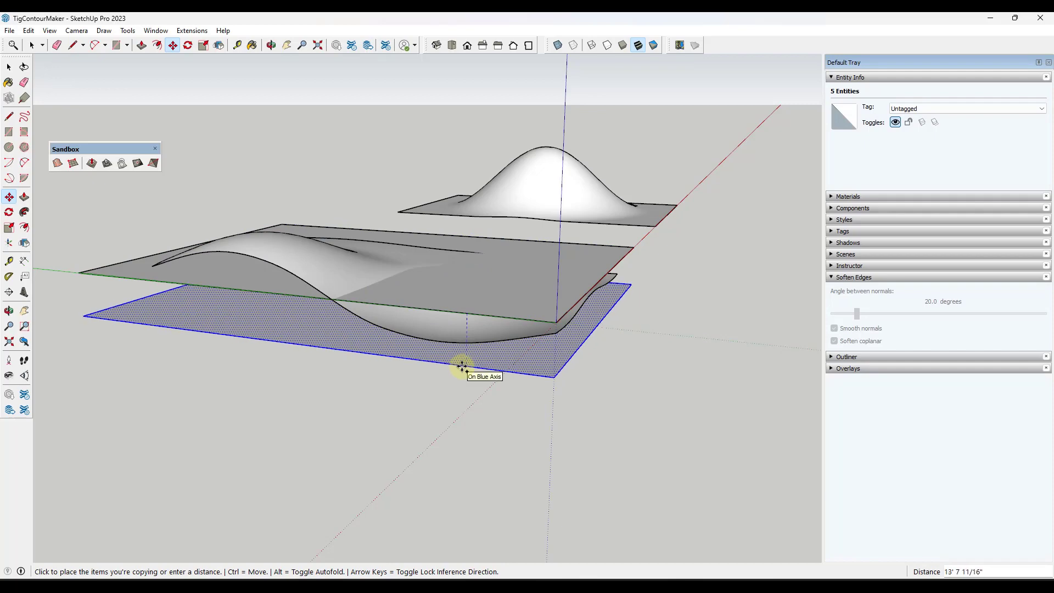
pyautogui.press('Return')
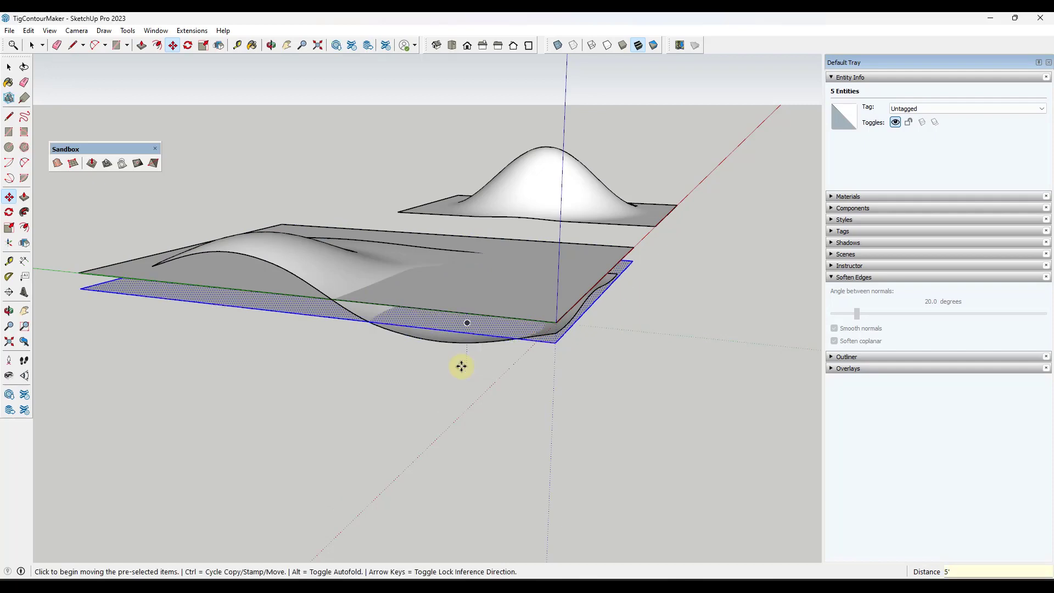
pyautogui.moveTo(462, 364); pyautogui.dragTo(322, 333, button='middle')
# - Group the terrain and intersect it with the model's flat planes
pyautogui.press('space')
pyautogui.hotkey('ctrl', 'g')
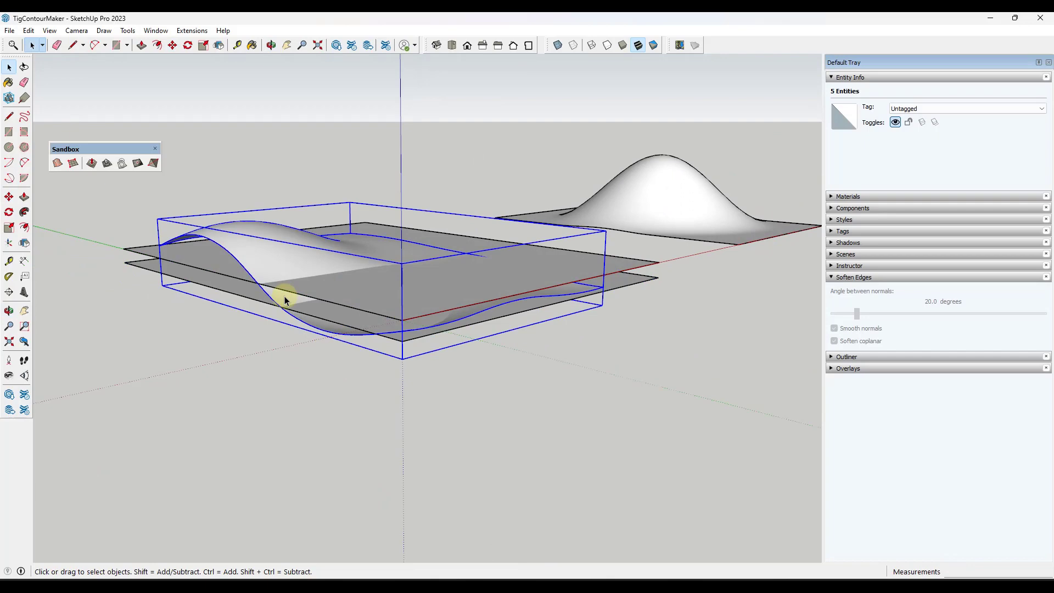
pyautogui.rightClick(284, 296)
pyautogui.moveTo(352, 452)
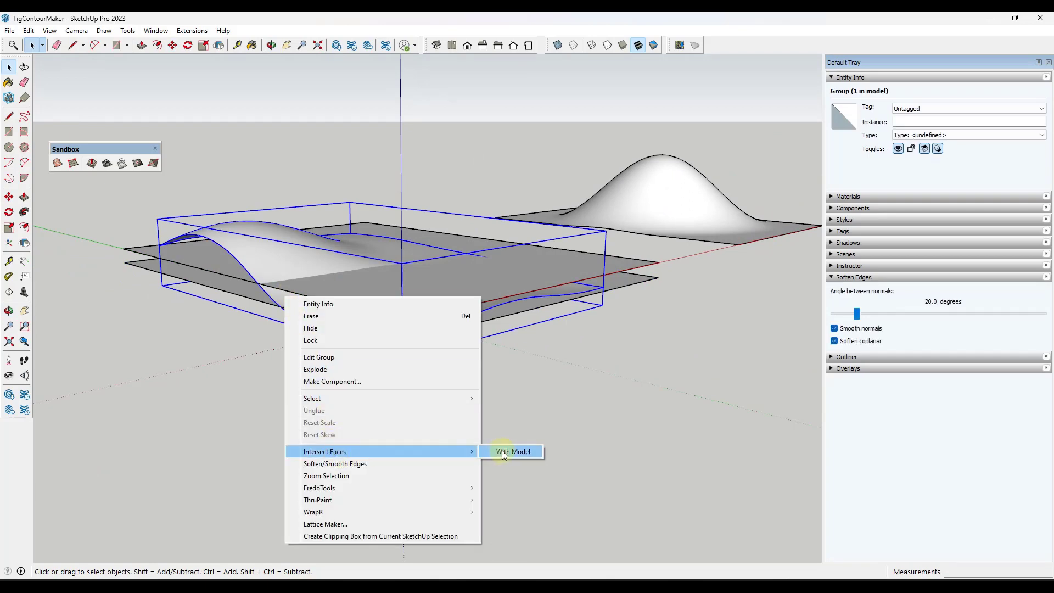
pyautogui.click(507, 450)
pyautogui.hotkey('ctrl', 't')
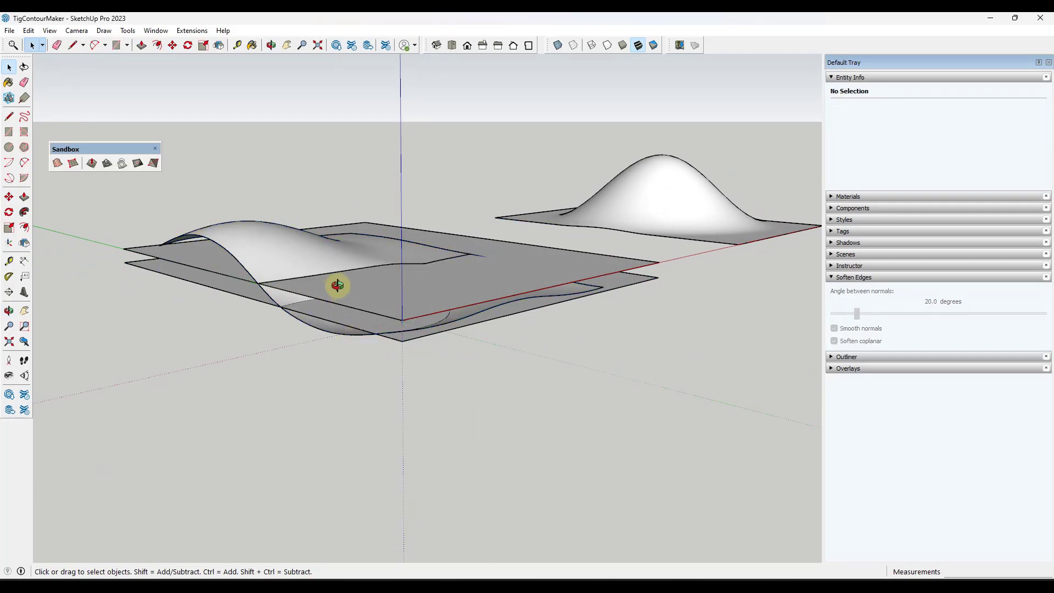
# - Erase the flat planes and their leftover edges around the terrain
pyautogui.moveTo(336, 285)
pyautogui.mouseDown(button='middle')
pyautogui.moveTo(523, 341)
pyautogui.moveTo(345, 295)
pyautogui.mouseUp(button='middle')
pyautogui.click(348, 298)
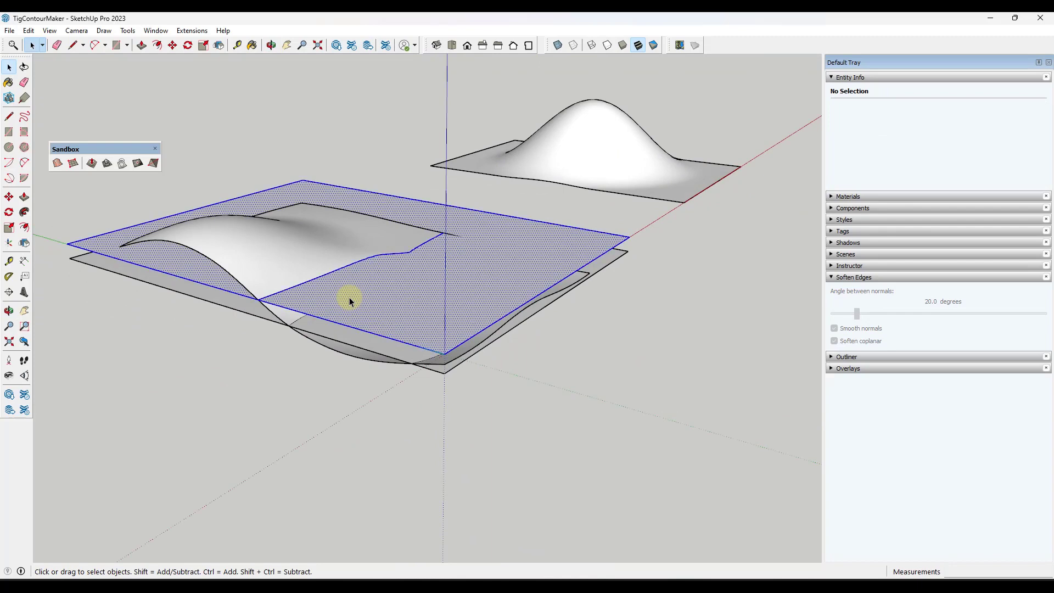
pyautogui.press('Delete')
pyautogui.press('e')
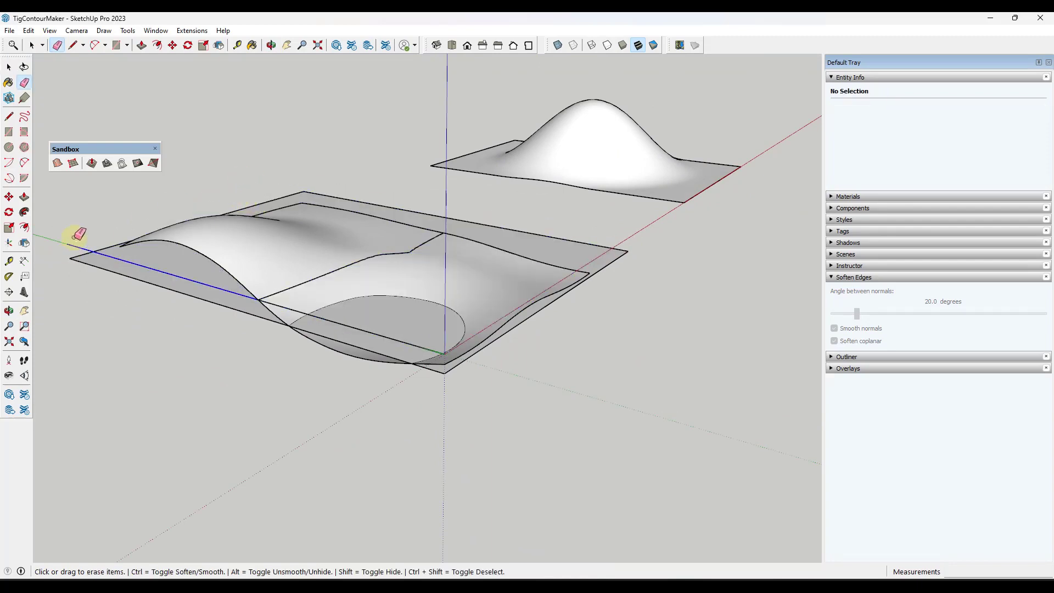
pyautogui.moveTo(332, 299)
pyautogui.mouseDown(button='middle')
pyautogui.moveTo(574, 313)
pyautogui.moveTo(489, 344)
pyautogui.moveTo(247, 275)
pyautogui.moveTo(452, 269)
pyautogui.moveTo(353, 301)
pyautogui.moveTo(416, 296)
pyautogui.moveTo(275, 264)
pyautogui.moveTo(416, 271)
pyautogui.moveTo(447, 322)
pyautogui.mouseUp(button='middle')
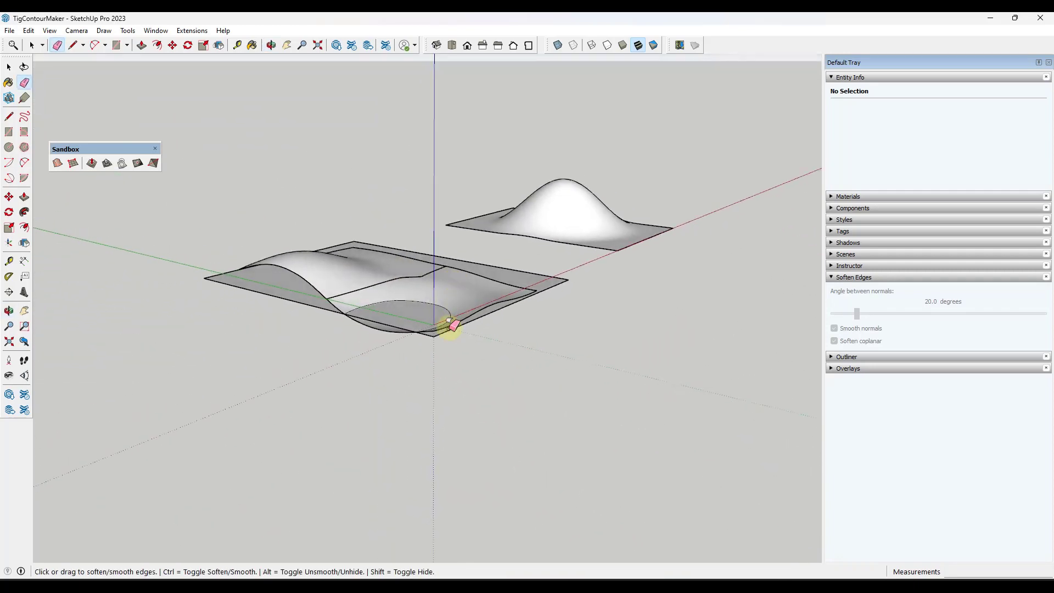
pyautogui.moveTo(510, 304); pyautogui.dragTo(532, 341)
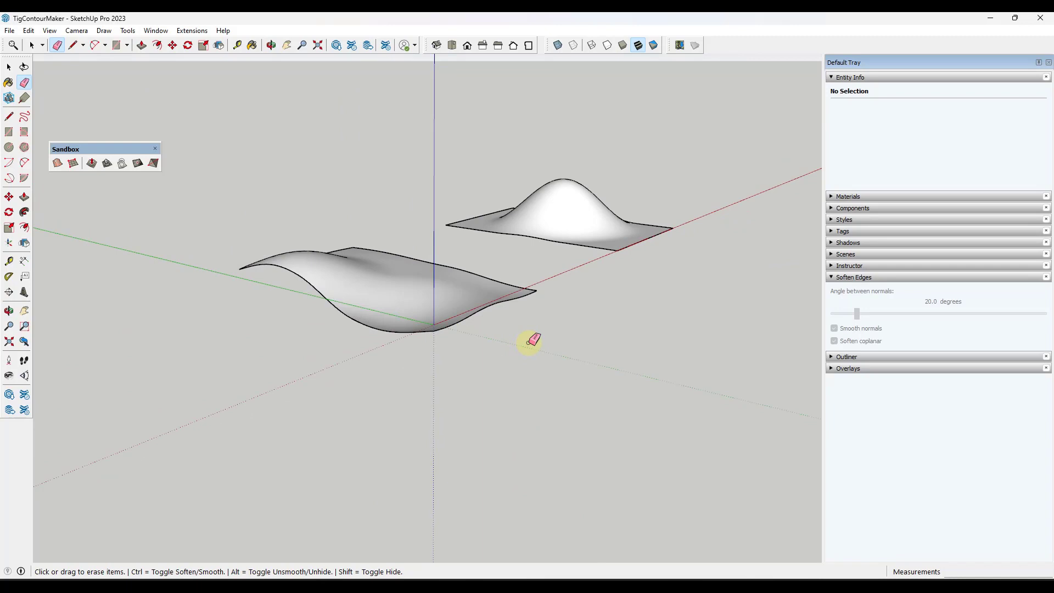
pyautogui.moveTo(531, 341)
pyautogui.mouseDown(button='middle')
pyautogui.moveTo(462, 328)
pyautogui.moveTo(305, 329)
pyautogui.moveTo(314, 306)
pyautogui.mouseUp(button='middle')
pyautogui.press('space')
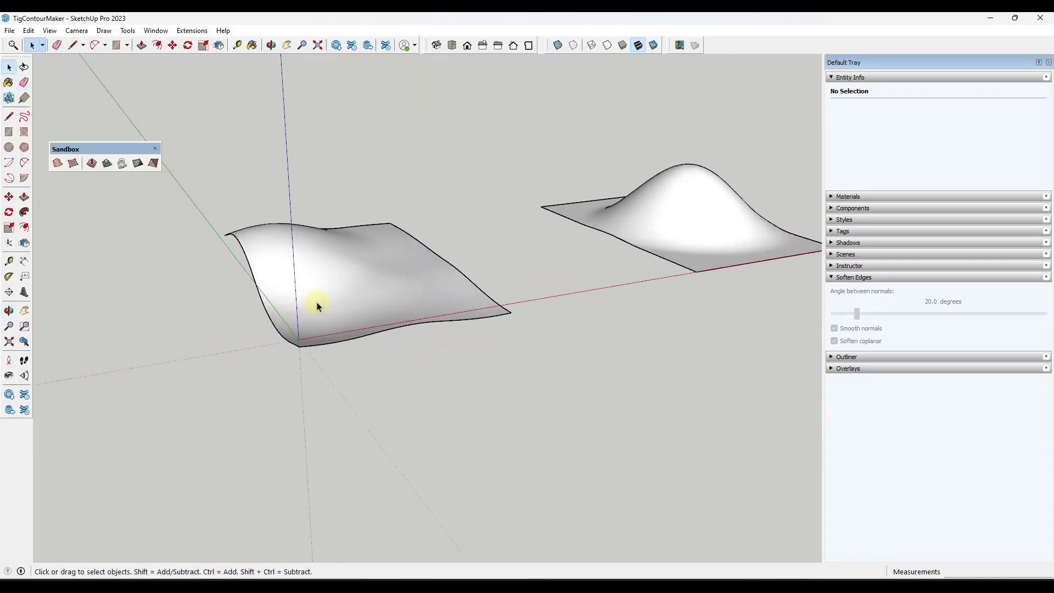
# - Copy the terrain group to the left, then switch to the Contour Maker web page
pyautogui.scroll(2, 318, 302)
pyautogui.click(329, 295)
pyautogui.scroll(-3, 329, 295)
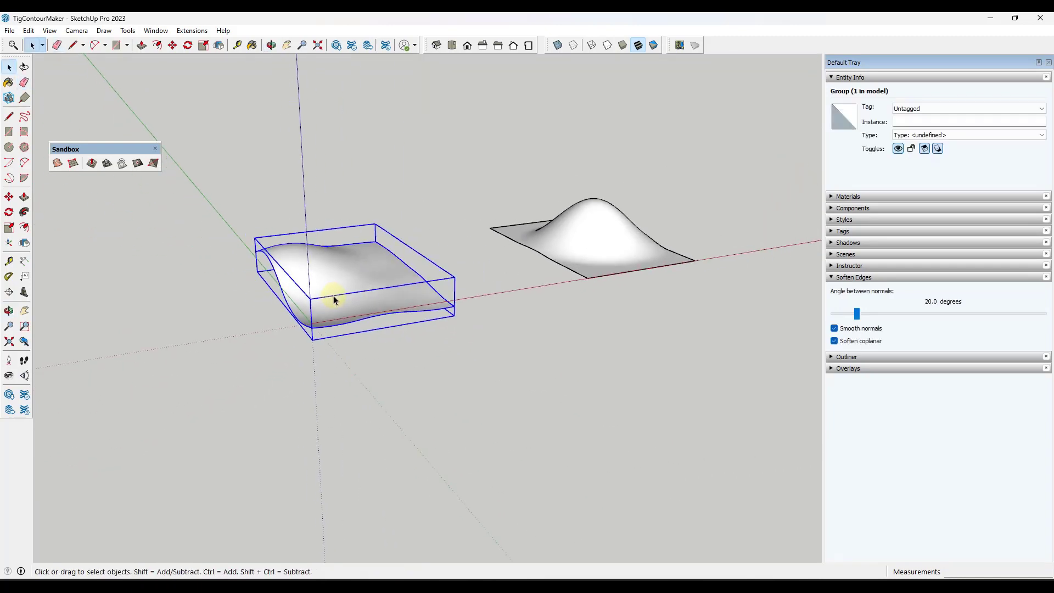
pyautogui.press('m')
pyautogui.click(278, 301)
pyautogui.press('ctrl')
pyautogui.click(159, 331)
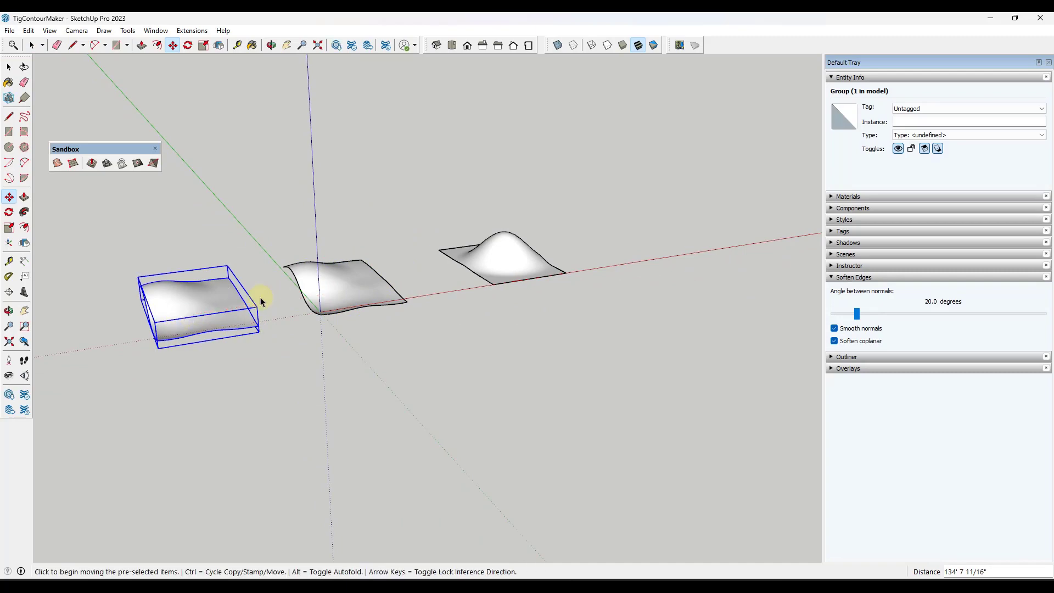
pyautogui.press('space')
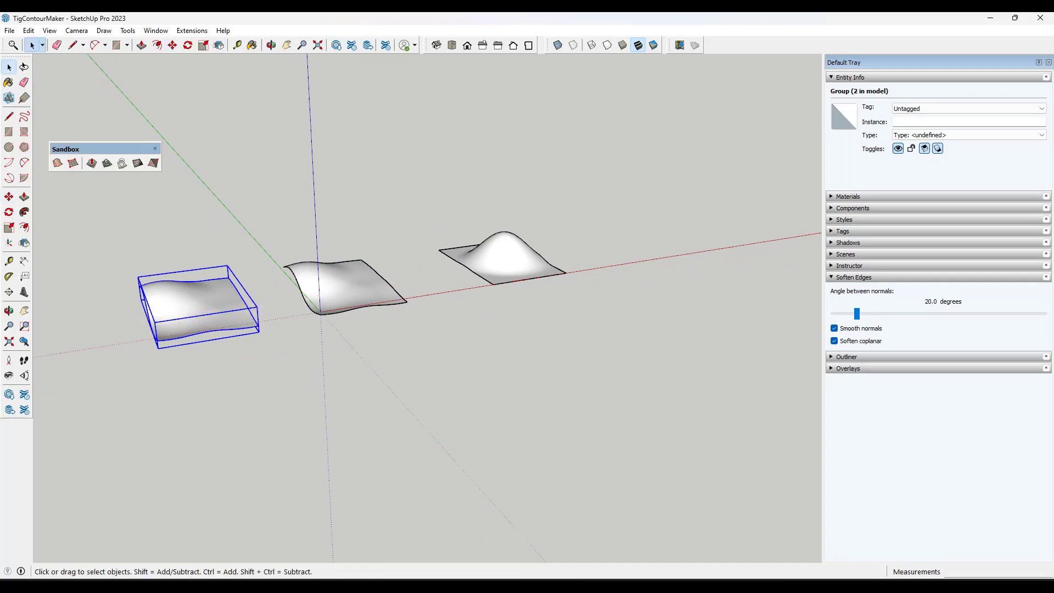
pyautogui.hotkey('alt', 'Tab')
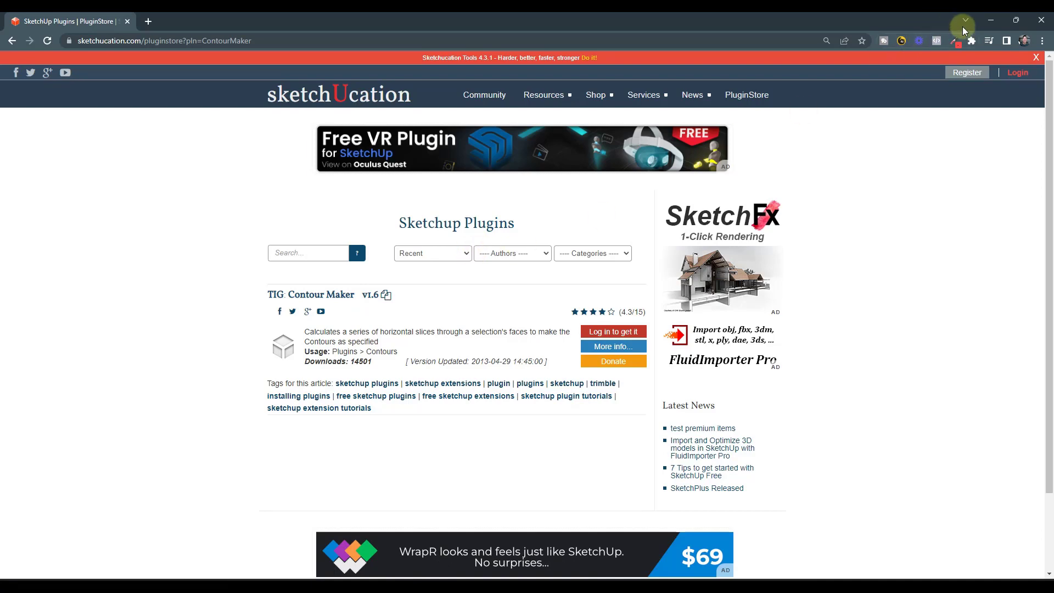
# - Minimize the Chrome window showing the TIG Contour Maker page
pyautogui.click(997, 23)
# - Close the Sandbox toolbar and run Extensions > Contours on the left terrain copy at spacing 5
pyautogui.scroll(2, 329, 308)
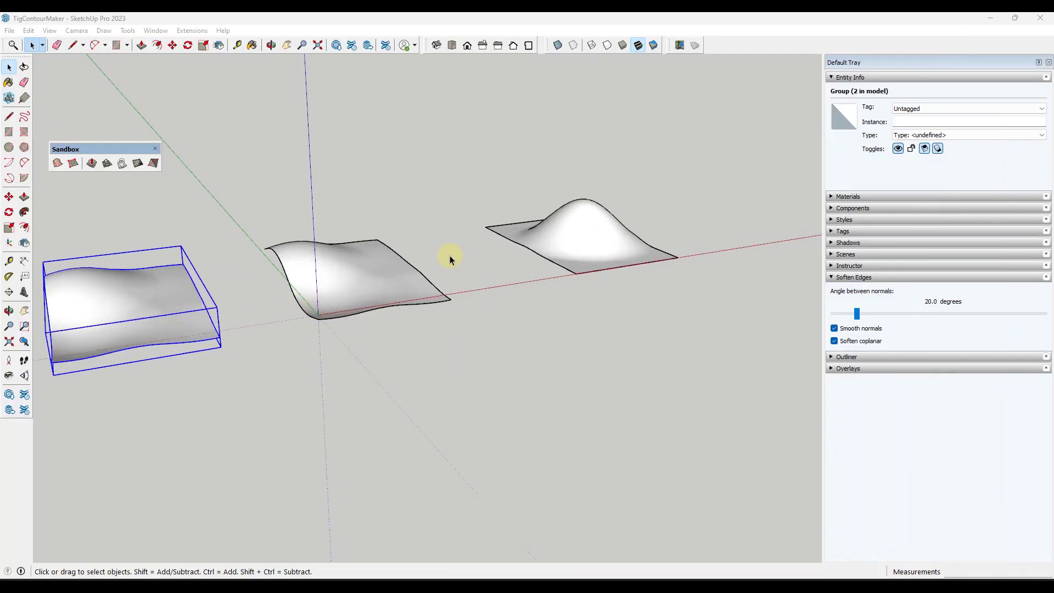
pyautogui.scroll(-1, 254, 282)
pyautogui.scroll(5, 165, 293)
pyautogui.moveTo(184, 287); pyautogui.dragTo(220, 236, button='middle')
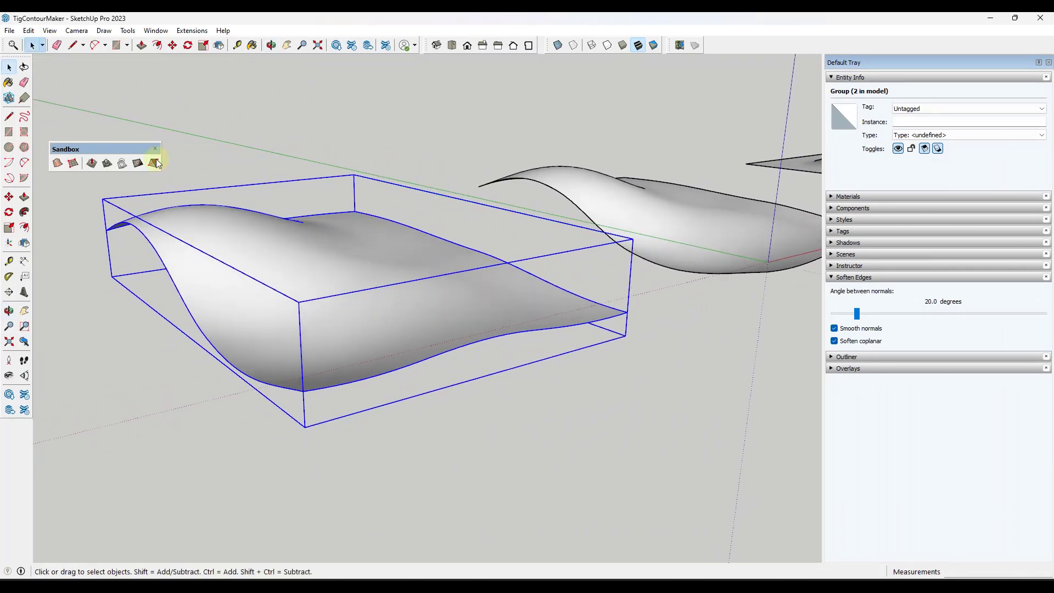
pyautogui.click(155, 149)
pyautogui.click(191, 30)
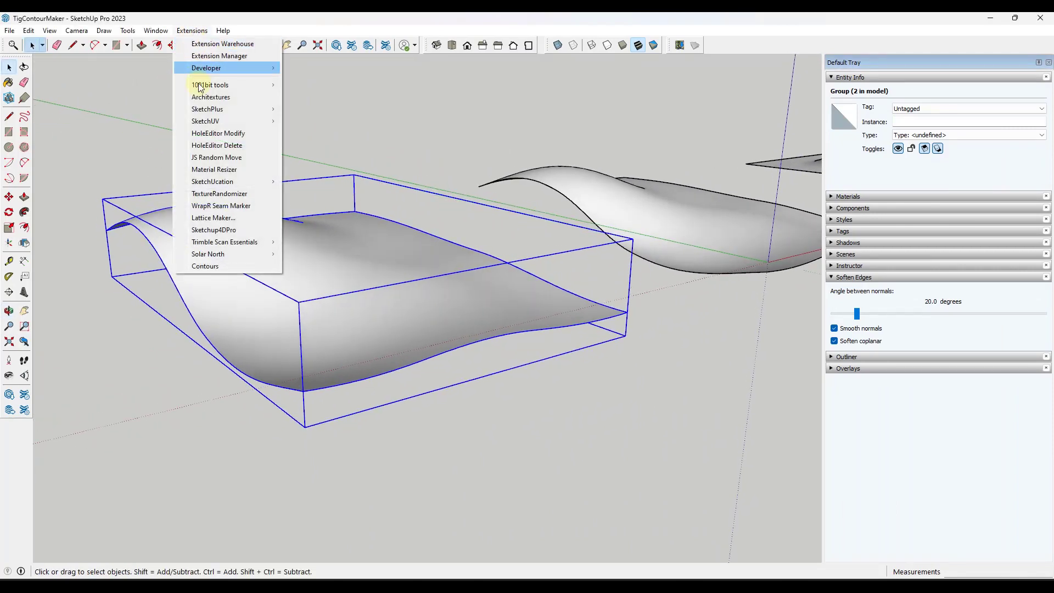
pyautogui.click(217, 265)
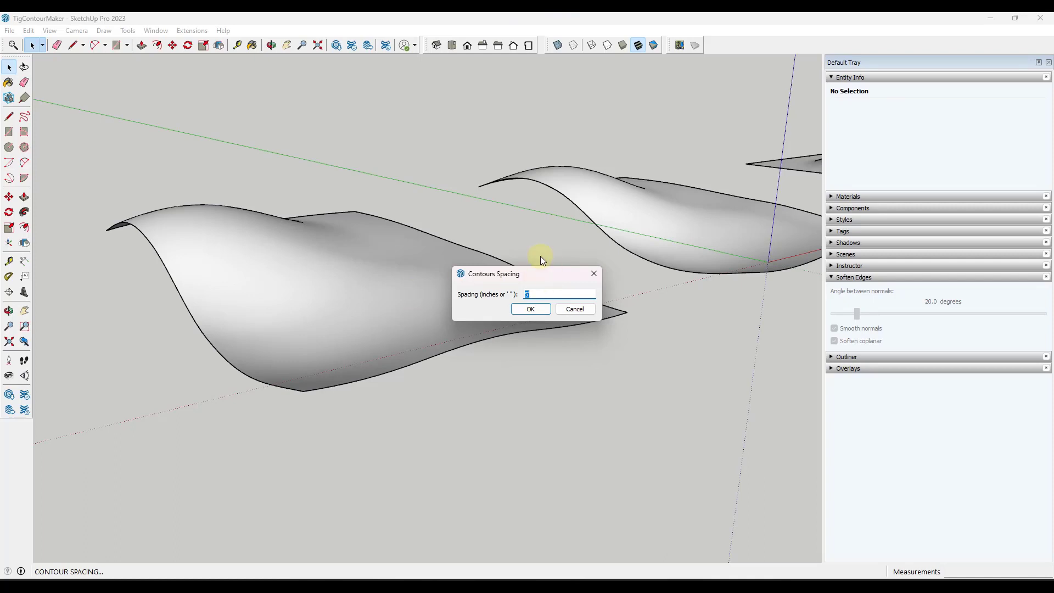
pyautogui.click(530, 309)
pyautogui.moveTo(372, 311); pyautogui.dragTo(261, 363, button='middle')
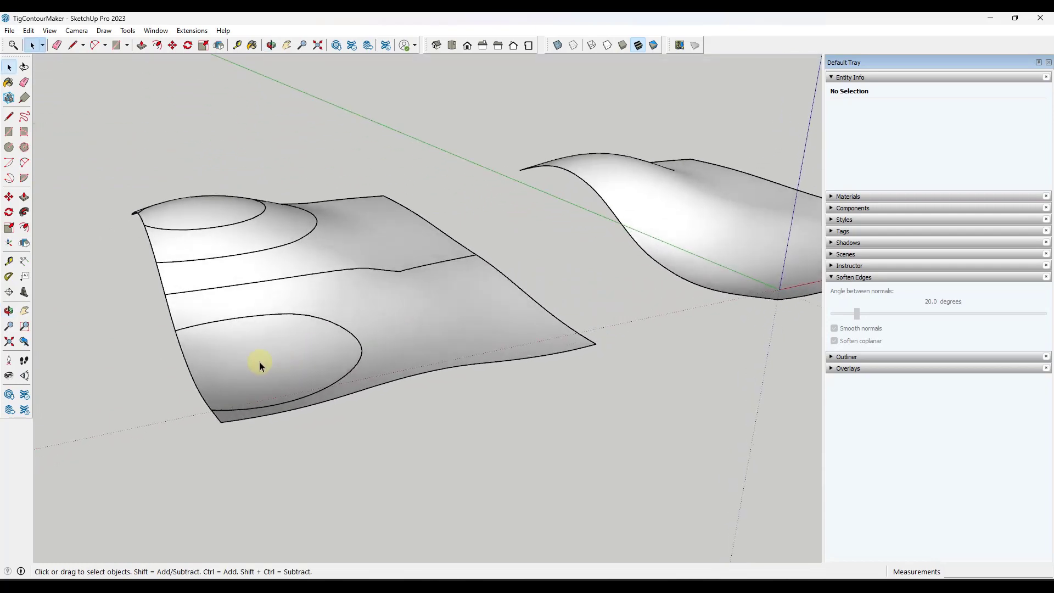
pyautogui.scroll(-5, 259, 361)
pyautogui.scroll(2, 546, 301)
pyautogui.moveTo(546, 301); pyautogui.dragTo(336, 243, button='middle')
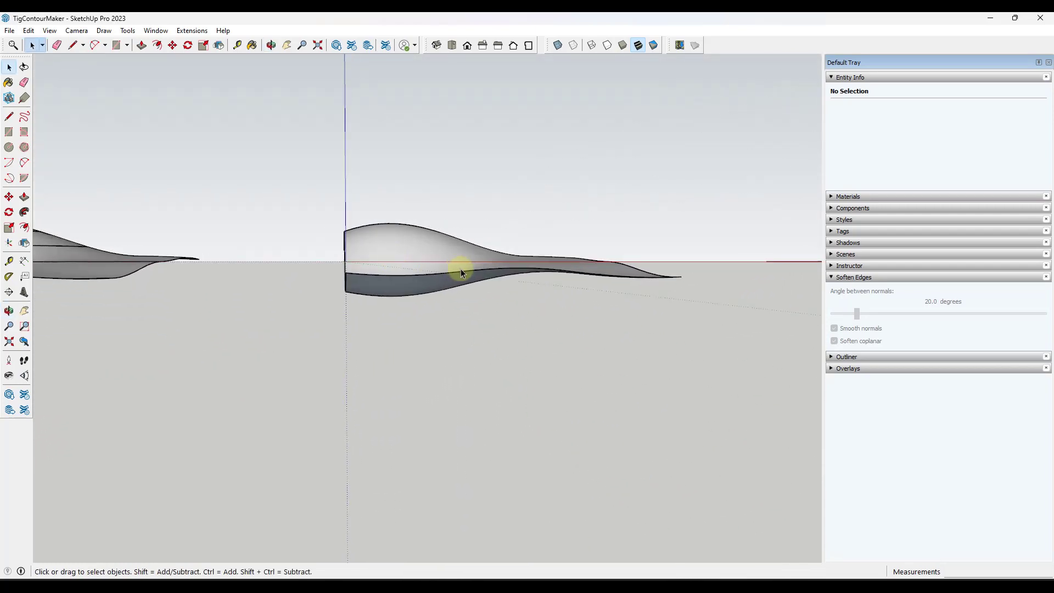
pyautogui.scroll(-3, 460, 268)
pyautogui.moveTo(460, 268); pyautogui.dragTo(157, 258, button='middle')
pyautogui.scroll(3, 236, 269)
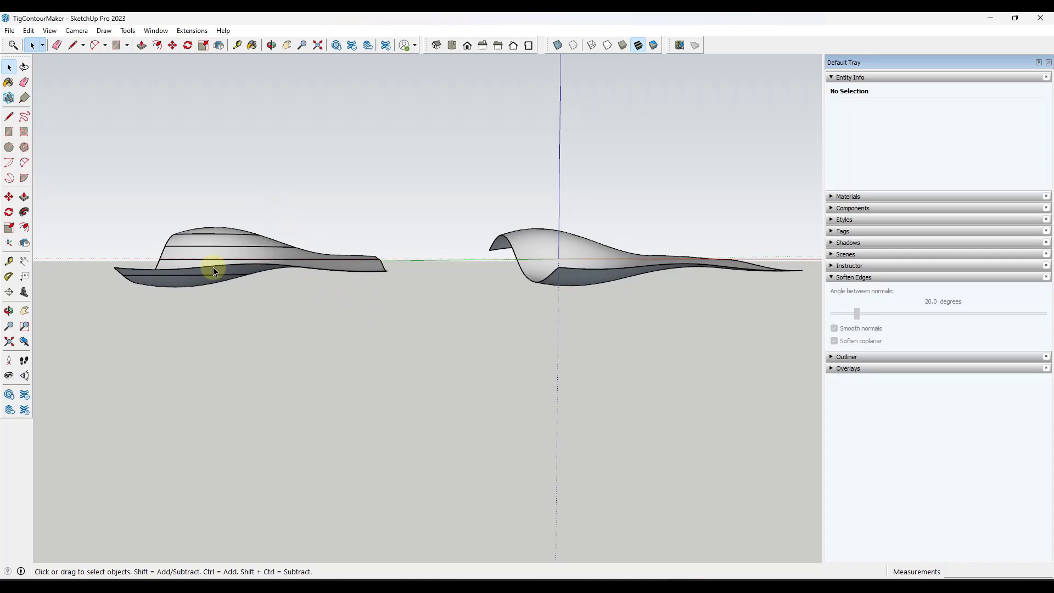
pyautogui.moveTo(490, 260)
pyautogui.mouseDown(button='middle')
pyautogui.moveTo(365, 275)
pyautogui.moveTo(730, 252)
pyautogui.moveTo(500, 275)
pyautogui.mouseUp(button='middle')
# - Raise the uncontoured middle terrain group about 8 feet
pyautogui.click(395, 299)
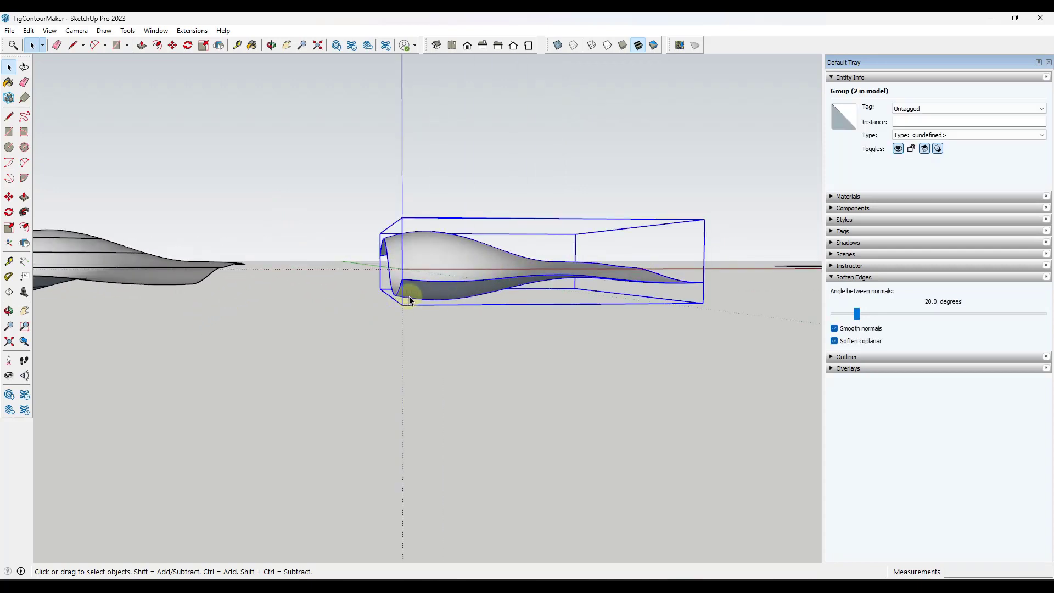
pyautogui.scroll(3, 411, 301)
pyautogui.press('m')
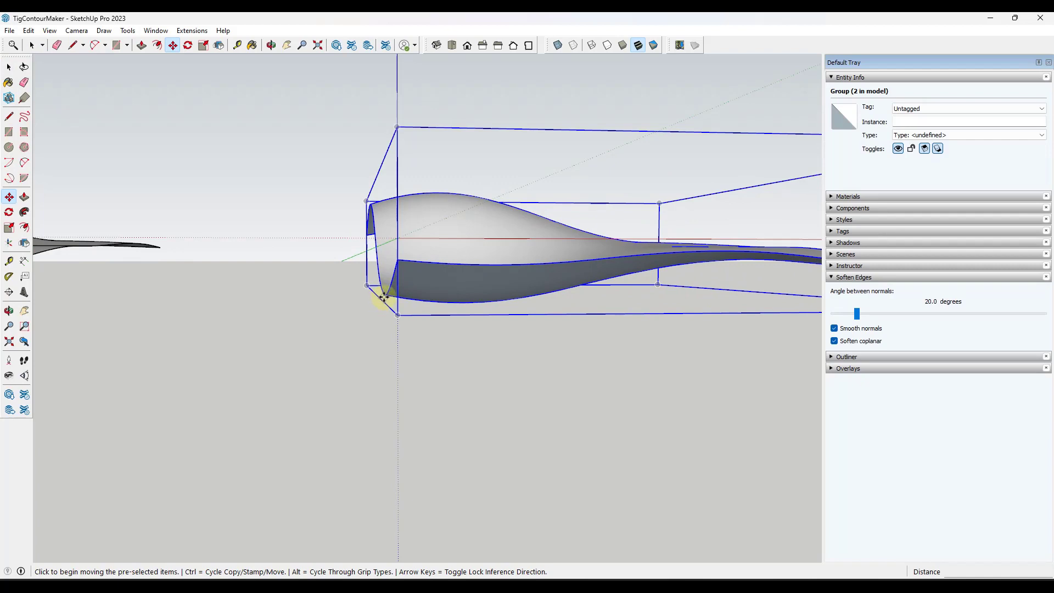
pyautogui.moveTo(384, 298); pyautogui.dragTo(442, 302, button='middle')
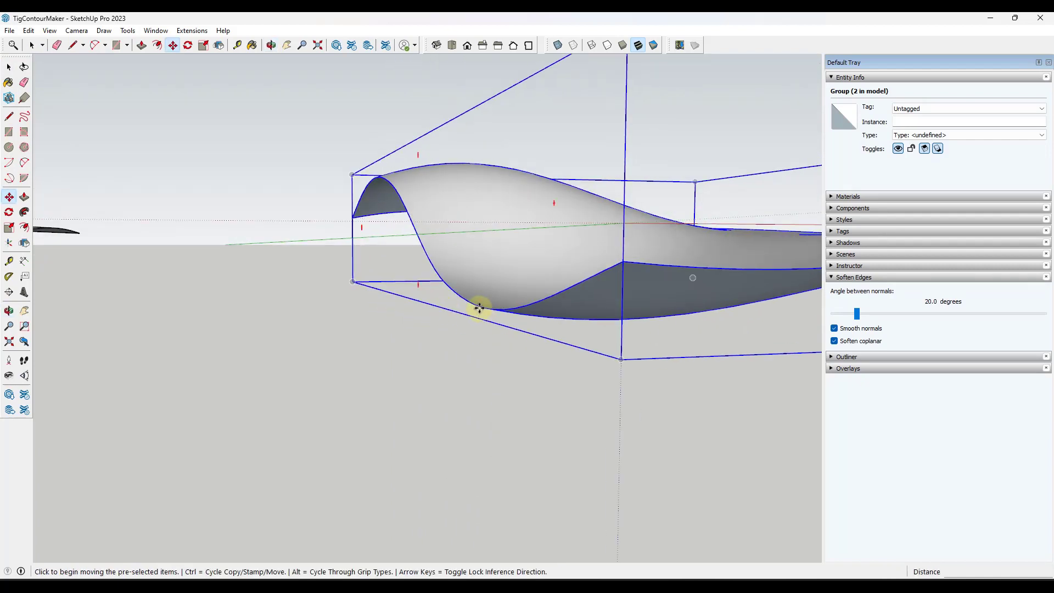
pyautogui.click(485, 310)
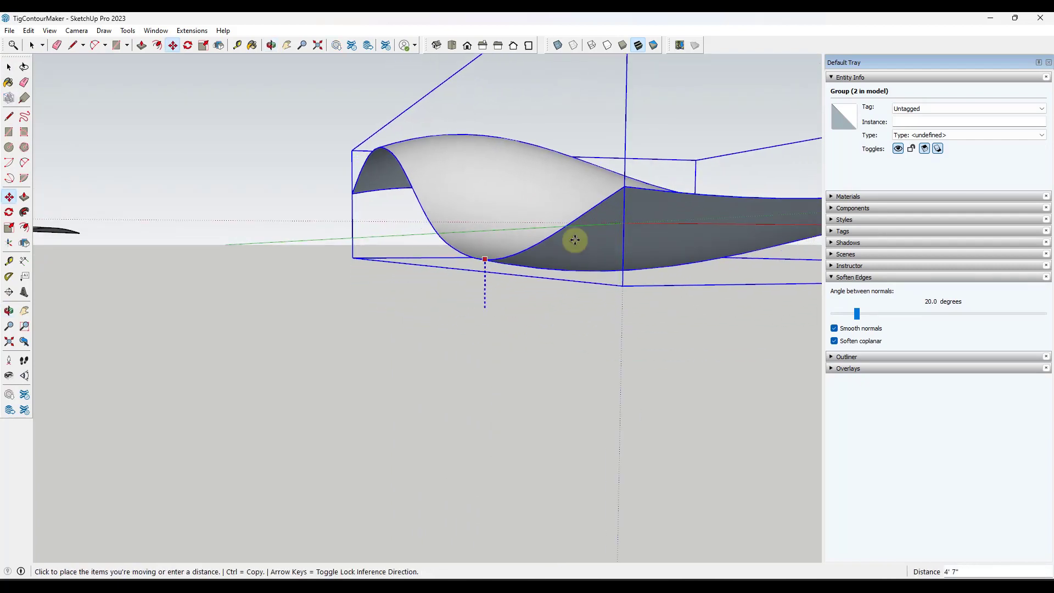
pyautogui.click(626, 221)
pyautogui.moveTo(508, 260); pyautogui.dragTo(631, 192, button='middle')
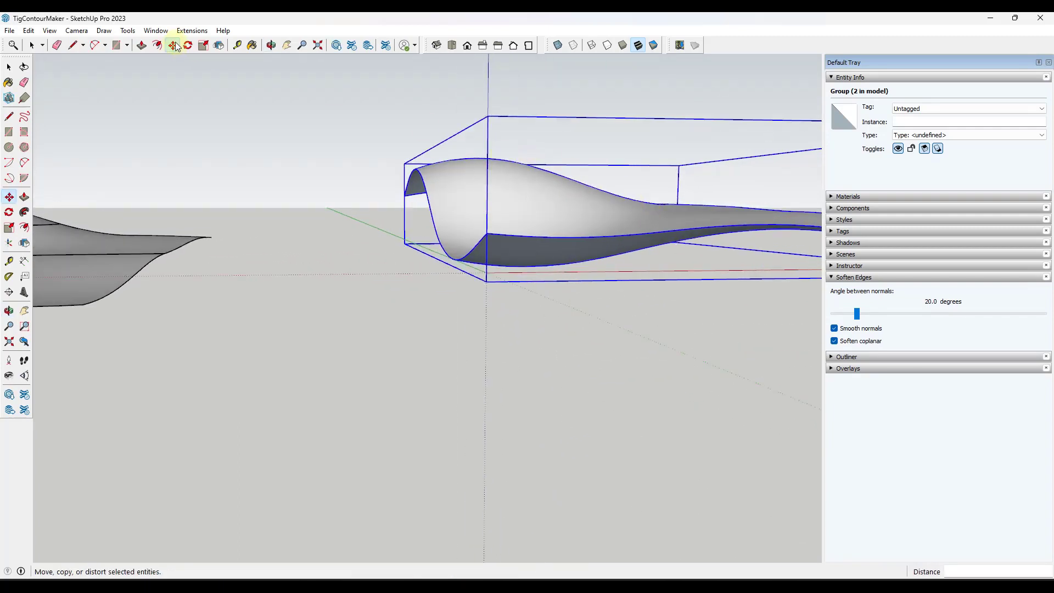
# - Generate contours on the raised wavy surface via Extensions > Contours and inspect them from the side
pyautogui.click(189, 31)
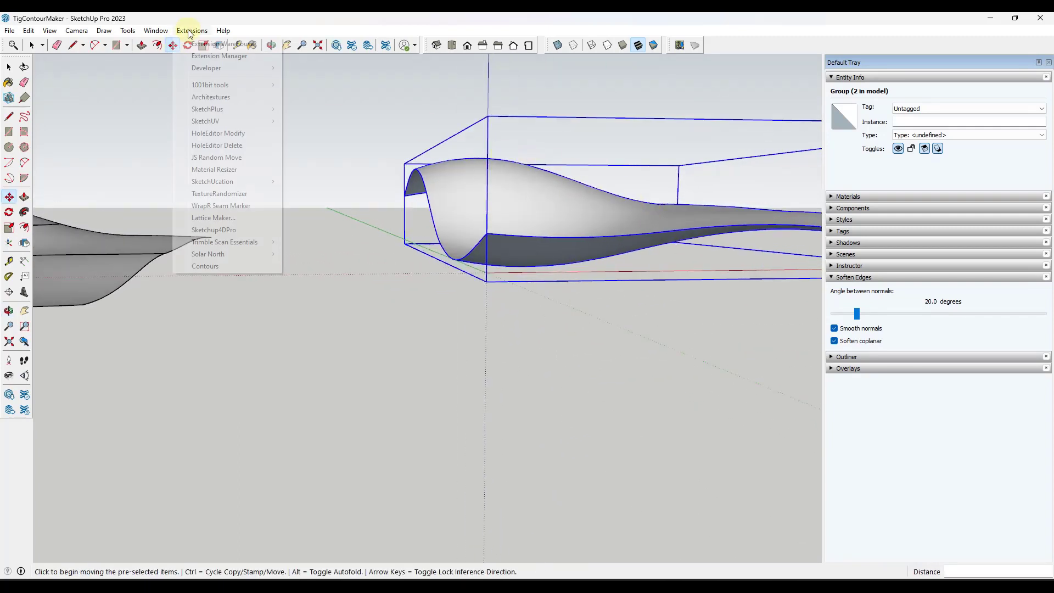
pyautogui.click(208, 266)
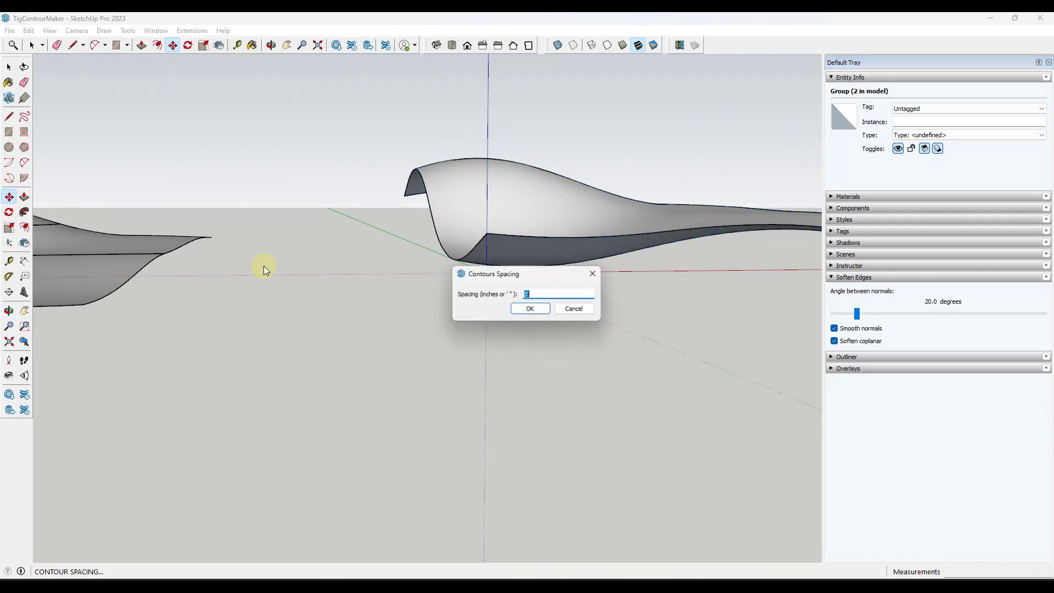
pyautogui.click(531, 309)
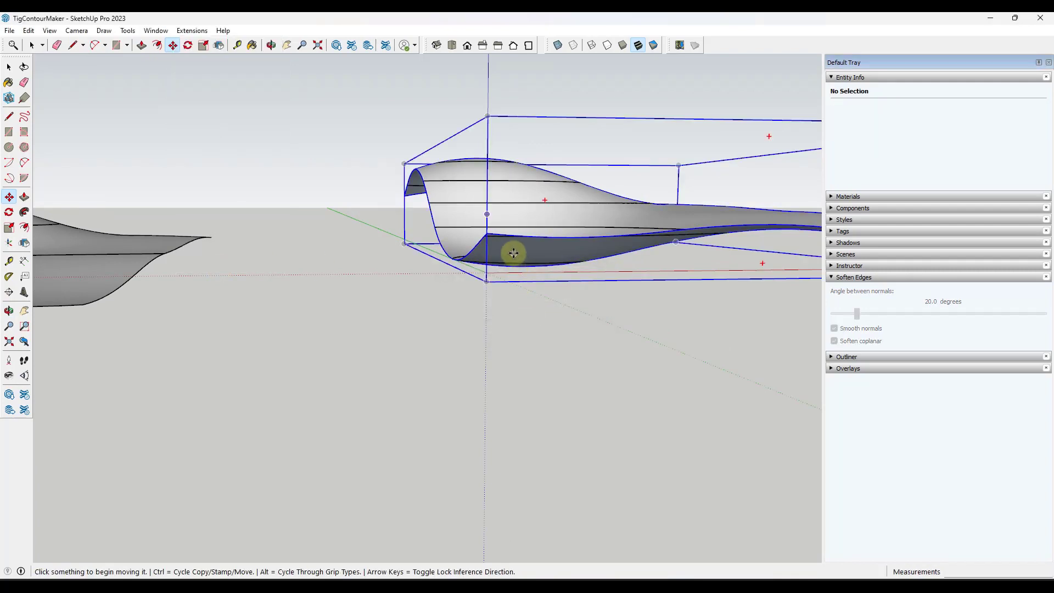
pyautogui.moveTo(513, 249); pyautogui.dragTo(524, 305, button='middle')
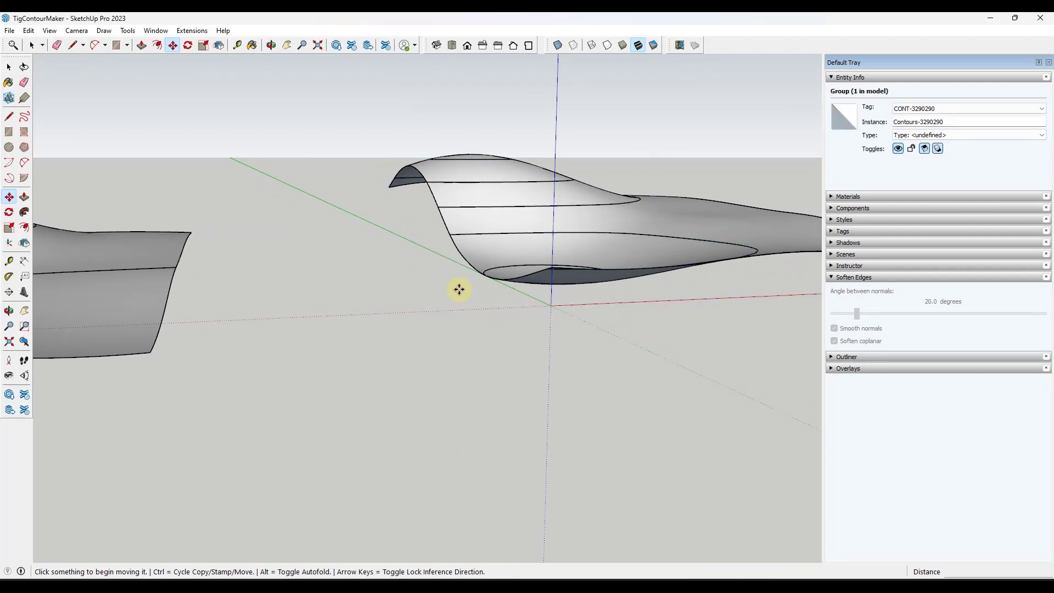
pyautogui.moveTo(459, 289); pyautogui.dragTo(412, 313, button='middle')
pyautogui.scroll(2, 478, 270)
pyautogui.press('m')
pyautogui.scroll(-6, 414, 313)
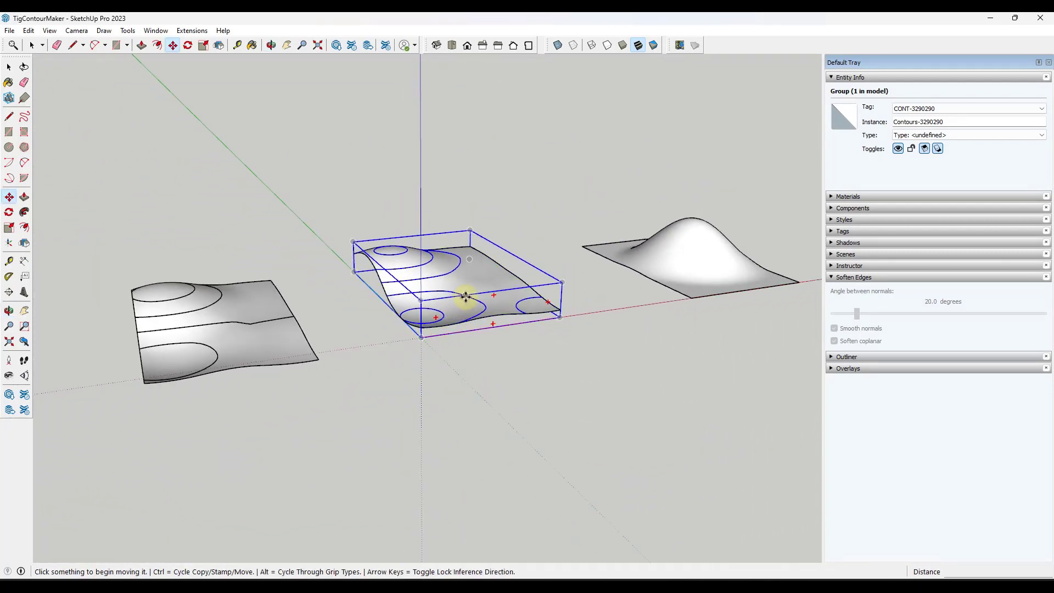
# - Move the contour group up above the middle wavy surface, then select the surface group
pyautogui.click(467, 296)
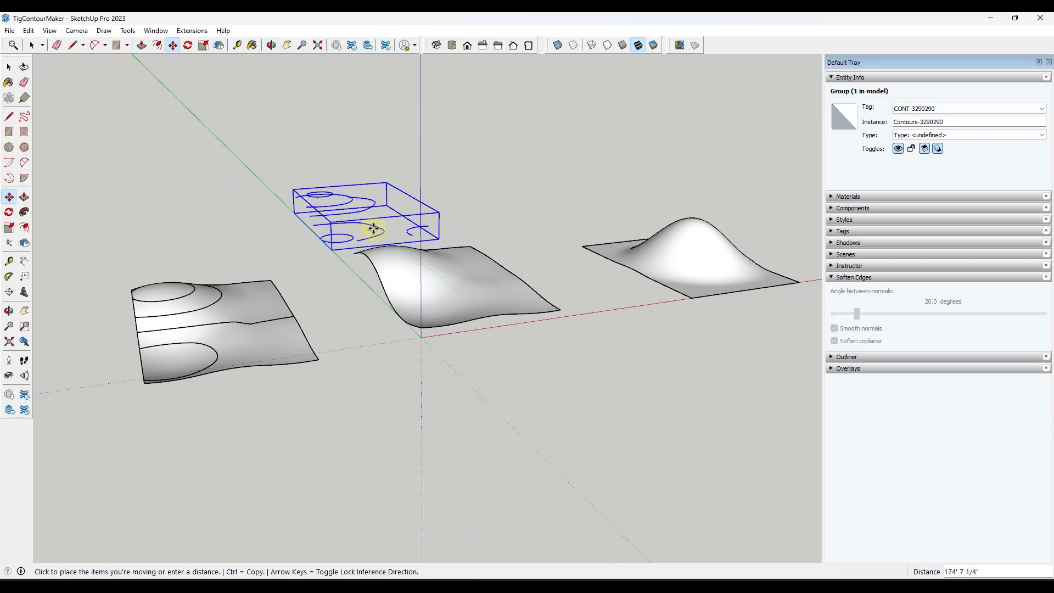
pyautogui.click(377, 229)
pyautogui.press('space')
pyautogui.scroll(3, 379, 227)
pyautogui.scroll(-3, 380, 227)
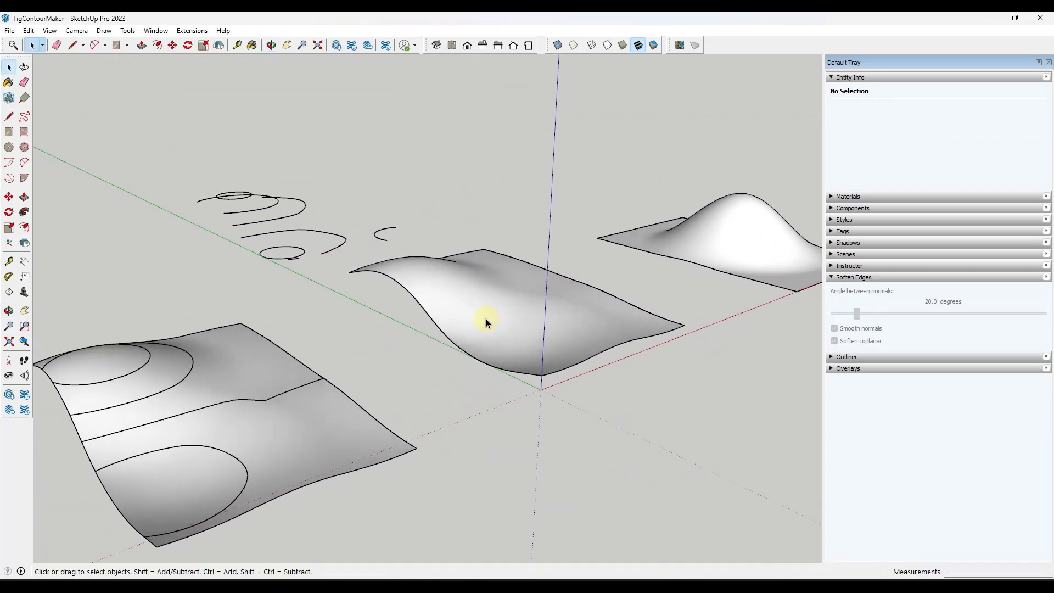
pyautogui.click(486, 319)
pyautogui.moveTo(548, 318)
pyautogui.mouseDown(button='middle')
pyautogui.moveTo(381, 294)
pyautogui.moveTo(467, 294)
pyautogui.mouseUp(button='middle')
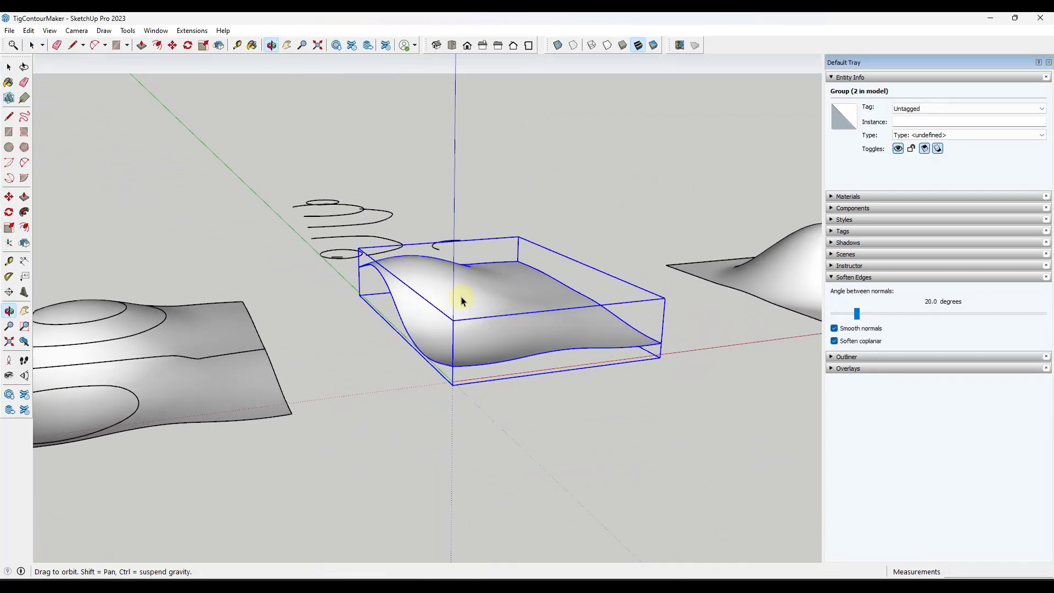
pyautogui.scroll(-3, 172, 282)
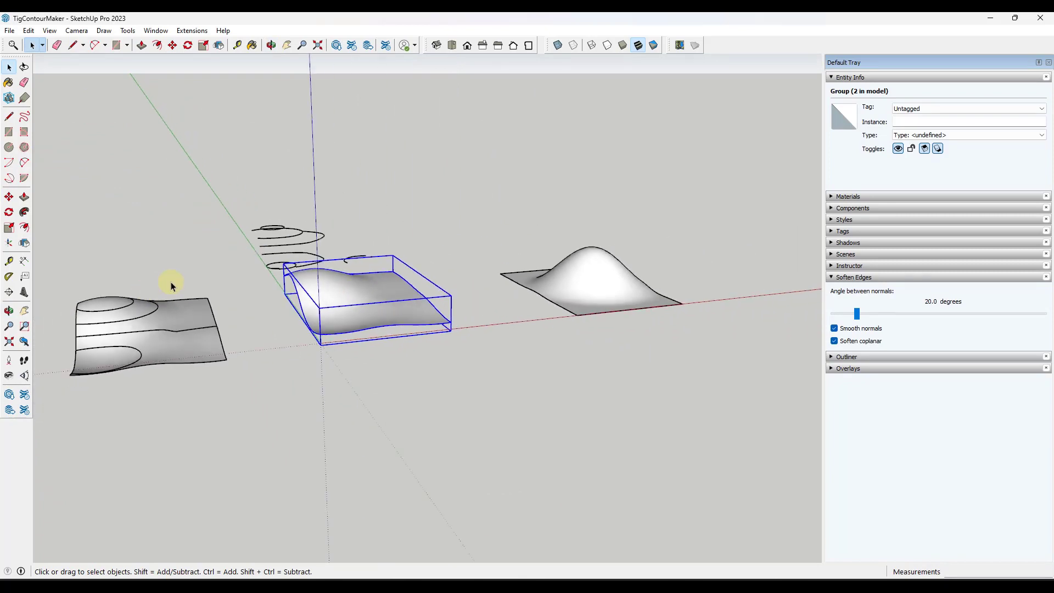
pyautogui.scroll(5, 676, 286)
# - Generate 1' spaced contours on the hill terrain and select the new contour group
pyautogui.scroll(3, 433, 302)
pyautogui.click(433, 258)
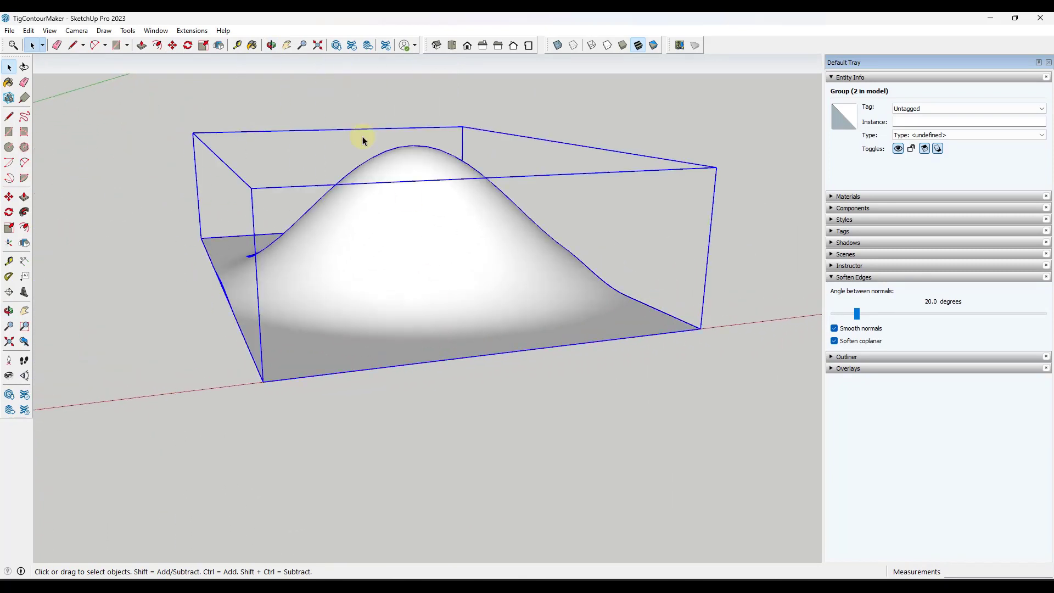
pyautogui.click(197, 30)
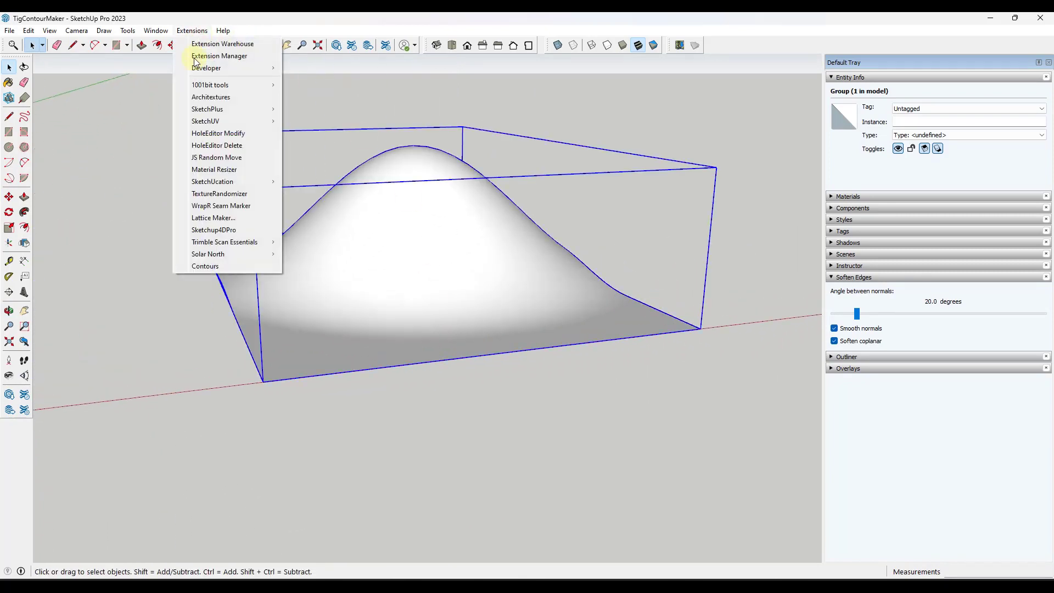
pyautogui.click(227, 269)
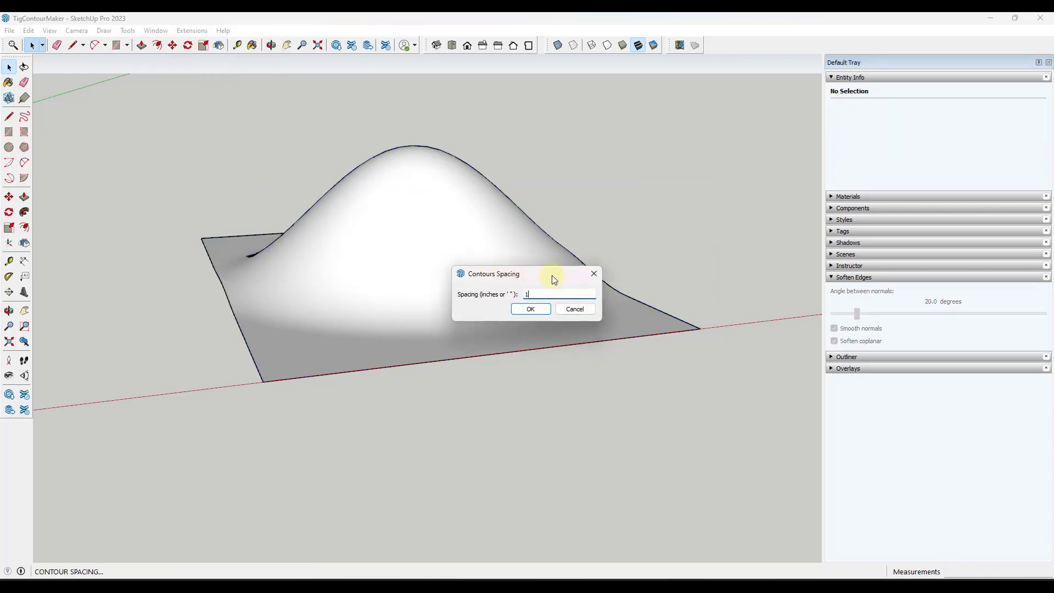
pyautogui.click(528, 315)
pyautogui.press('o')
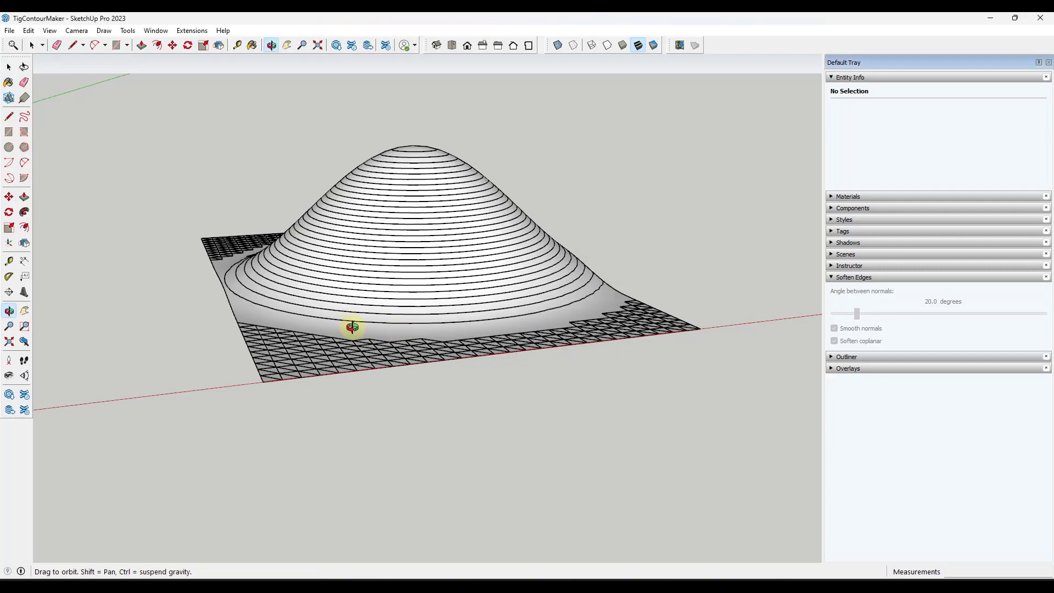
pyautogui.moveTo(353, 325); pyautogui.dragTo(447, 330)
pyautogui.press('space')
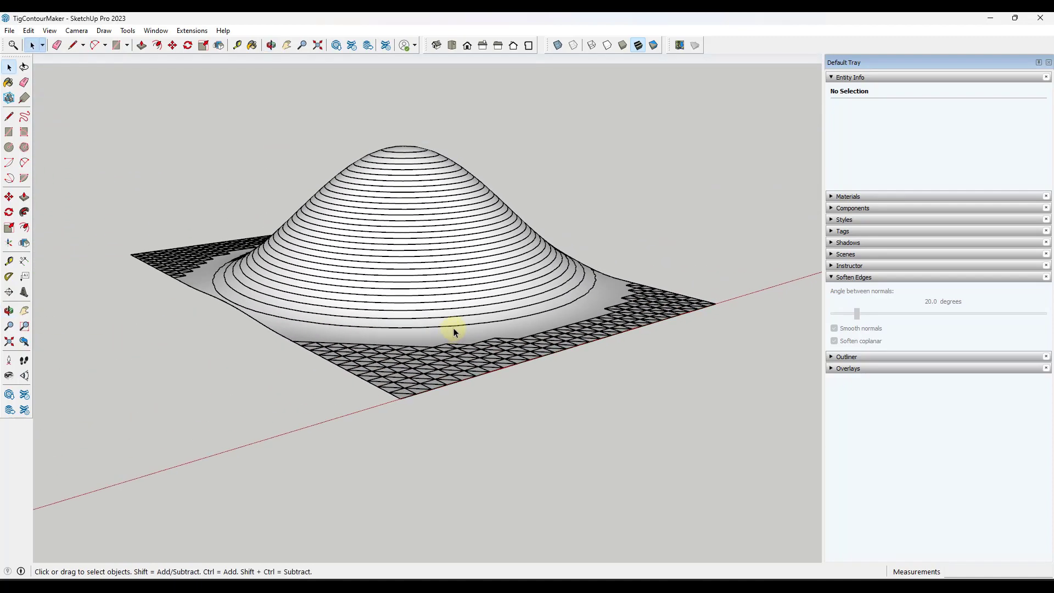
pyautogui.click(454, 328)
pyautogui.press('m')
pyautogui.click(454, 325)
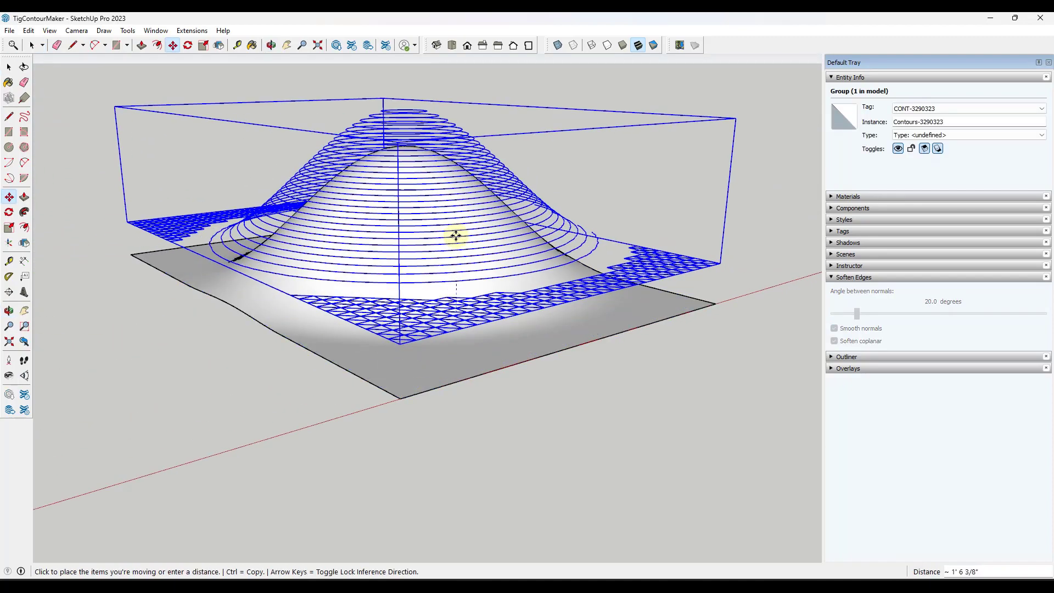
pyautogui.press('space')
pyautogui.moveTo(467, 184); pyautogui.dragTo(497, 212, button='middle')
pyautogui.scroll(-2, 496, 228)
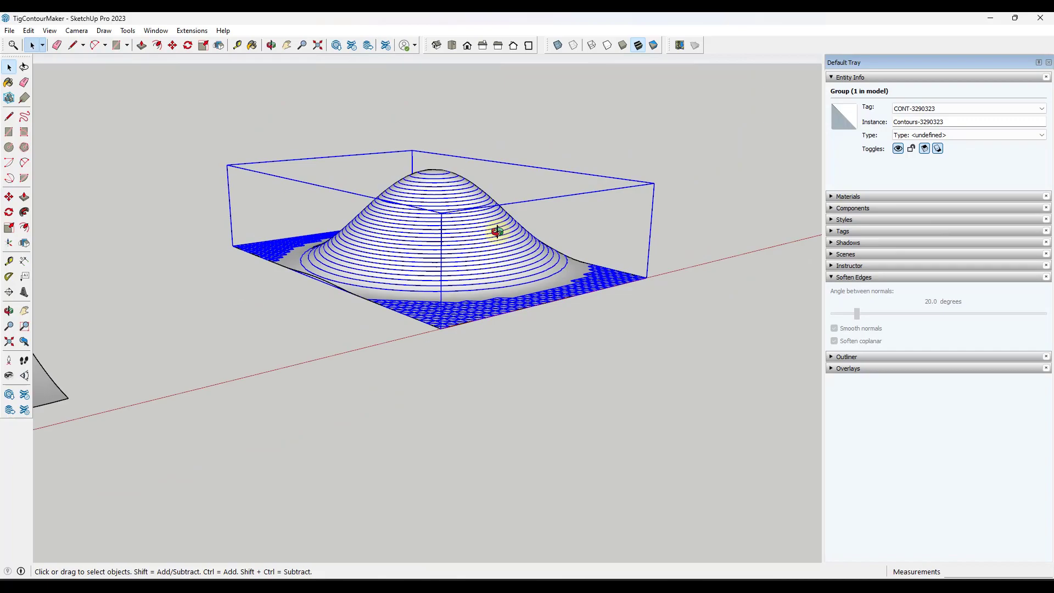
pyautogui.press('o')
pyautogui.moveTo(496, 229); pyautogui.dragTo(501, 295)
pyautogui.press('space')
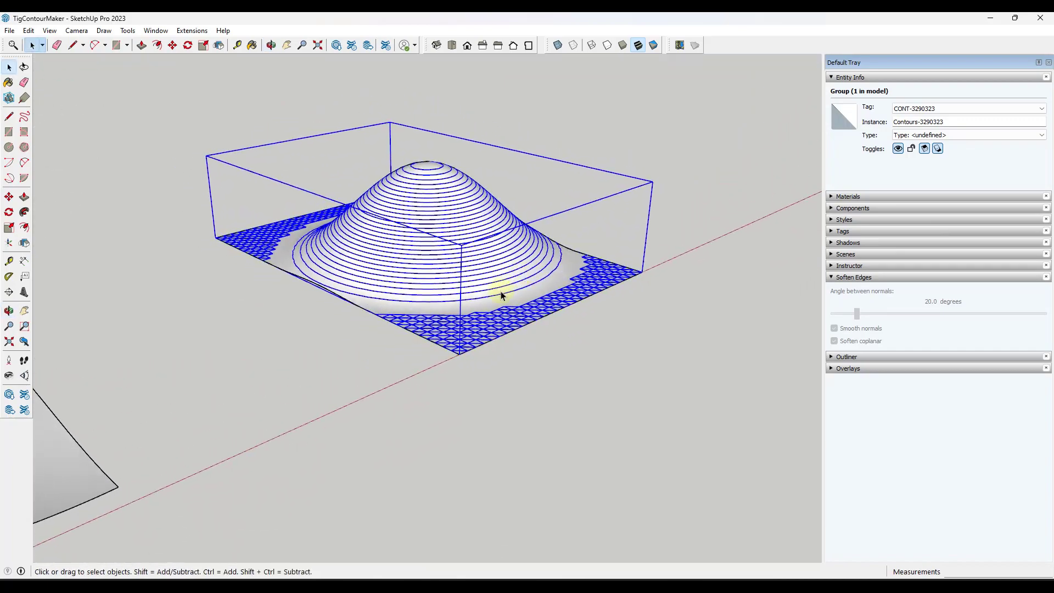
pyautogui.scroll(2, 552, 320)
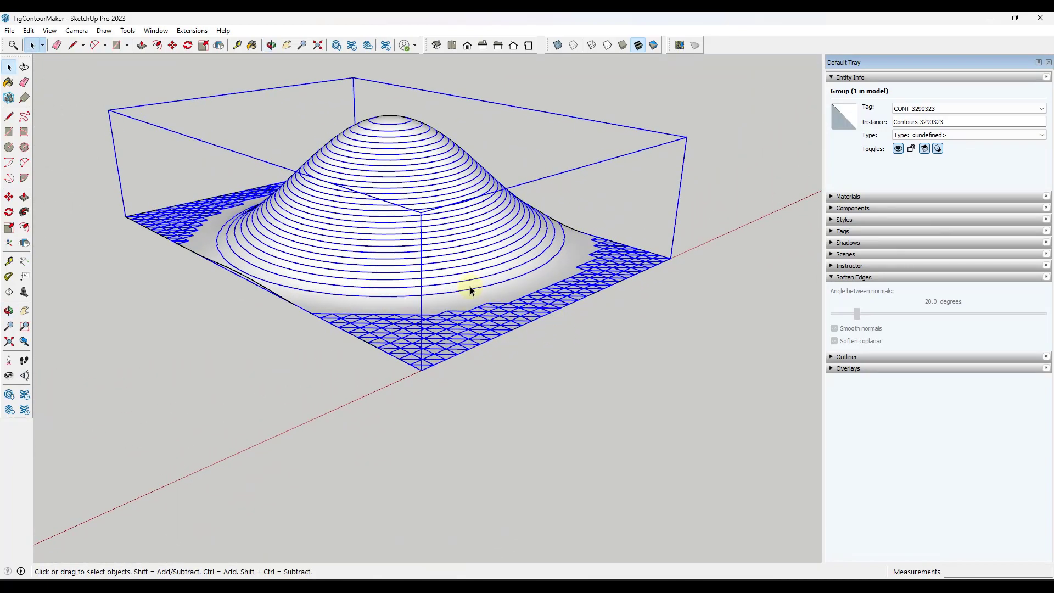
pyautogui.moveTo(471, 289); pyautogui.dragTo(443, 372, button='middle')
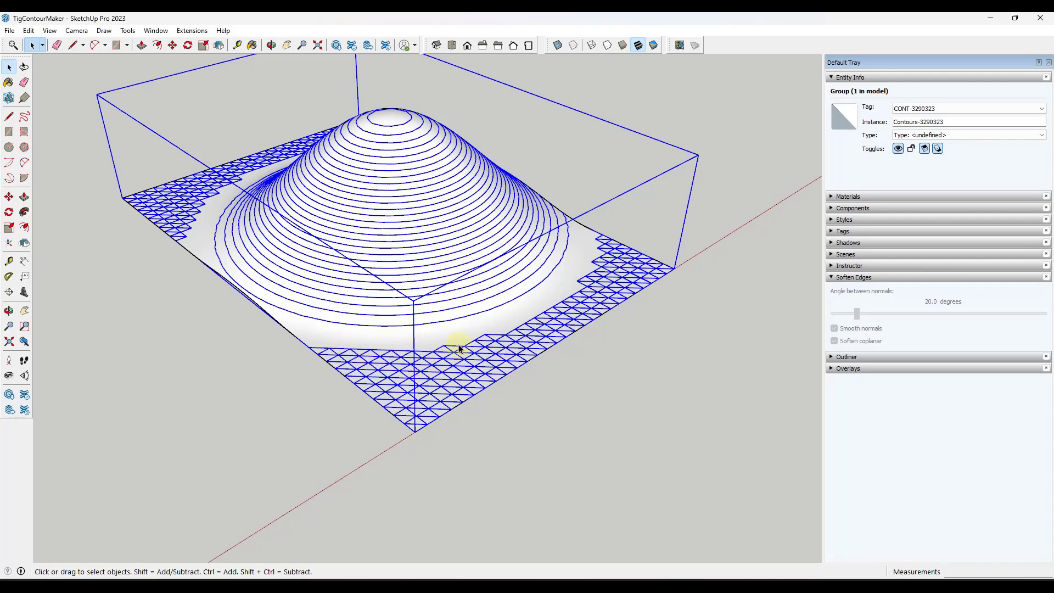
# - Inside the contour group, delete the front and back-left triangle grids
pyautogui.doubleClick(578, 298)
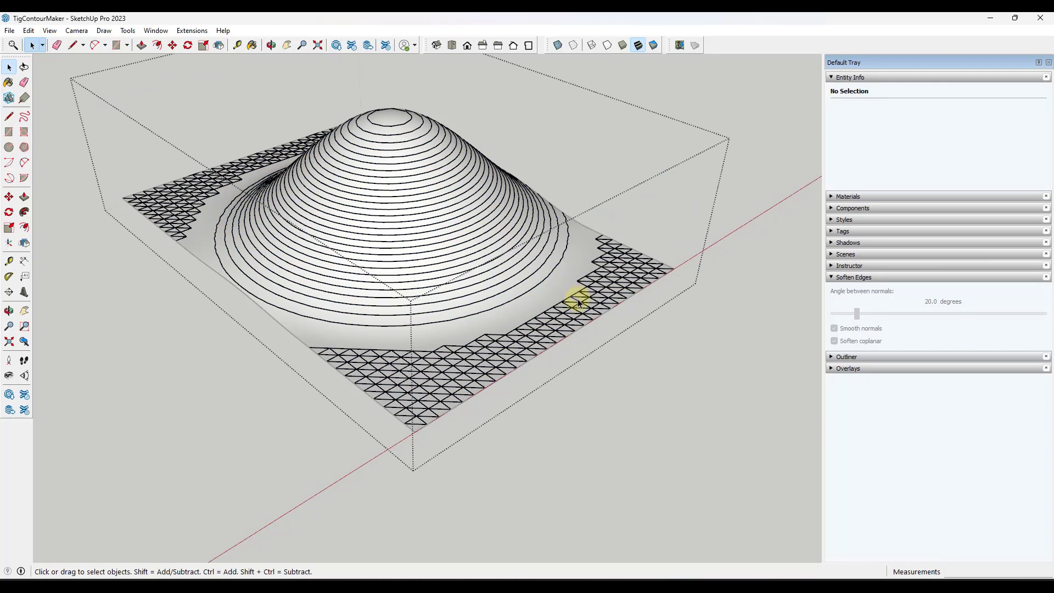
pyautogui.click(578, 301)
pyautogui.press('Delete')
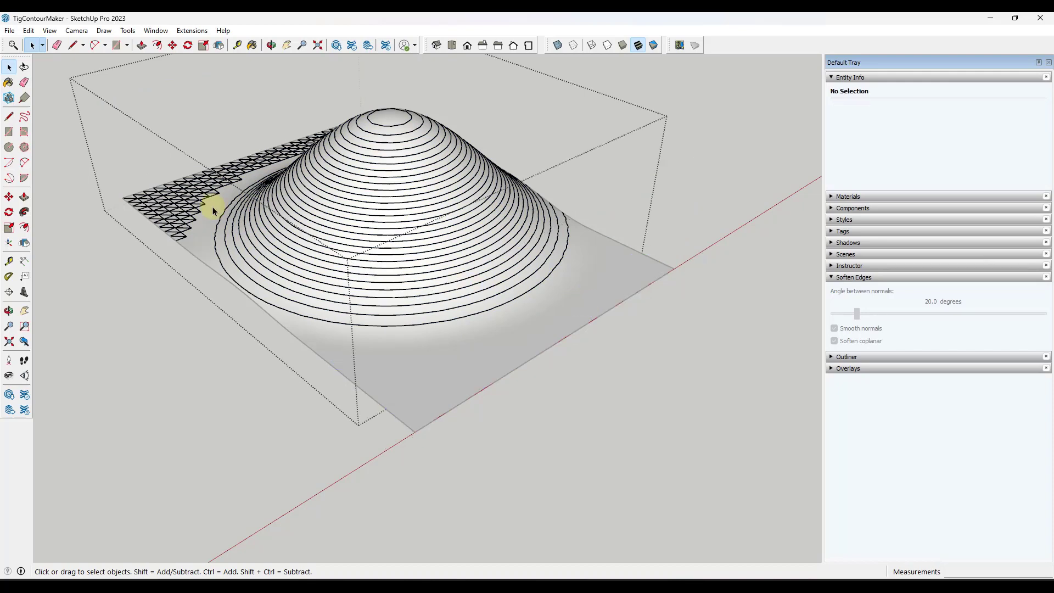
pyautogui.click(192, 209)
pyautogui.press('Delete')
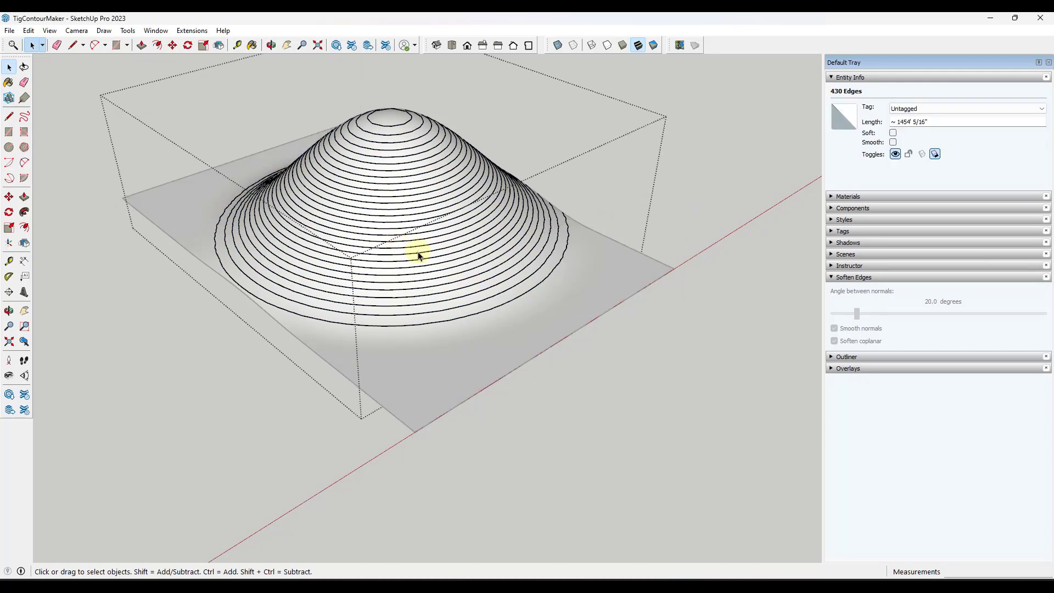
pyautogui.moveTo(435, 263); pyautogui.dragTo(297, 239, button='middle')
pyautogui.moveTo(499, 287)
pyautogui.mouseDown(button='middle')
pyautogui.moveTo(565, 265)
pyautogui.moveTo(483, 299)
pyautogui.mouseUp(button='middle')
# - Switch to Top view, then lasso-select the top triangulated corner edges and hide them
pyautogui.click(452, 45)
pyautogui.scroll(-2, 365, 160)
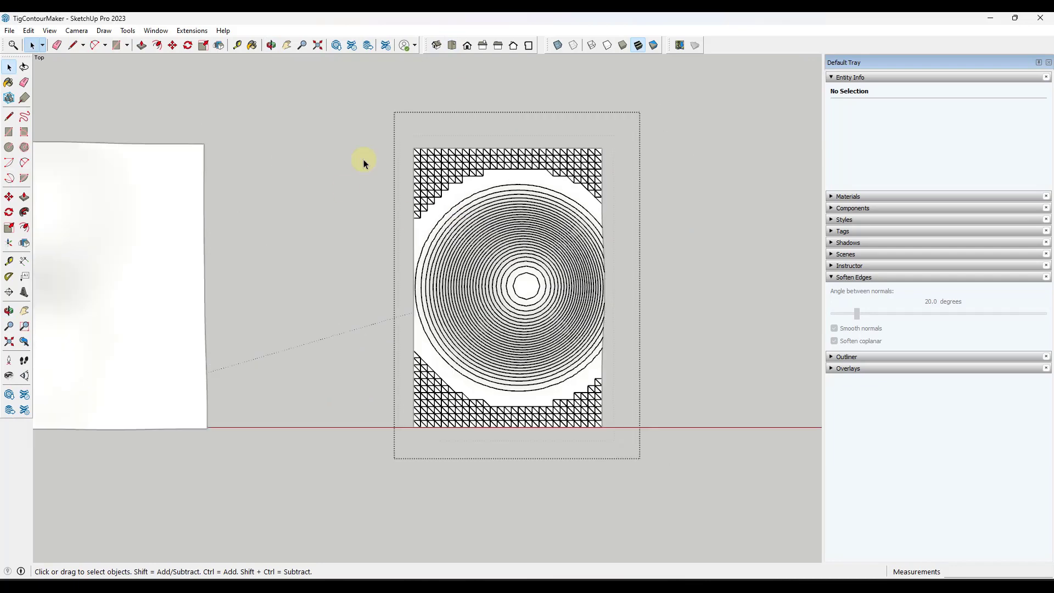
pyautogui.scroll(2, 654, 175)
pyautogui.scroll(-1, 309, 148)
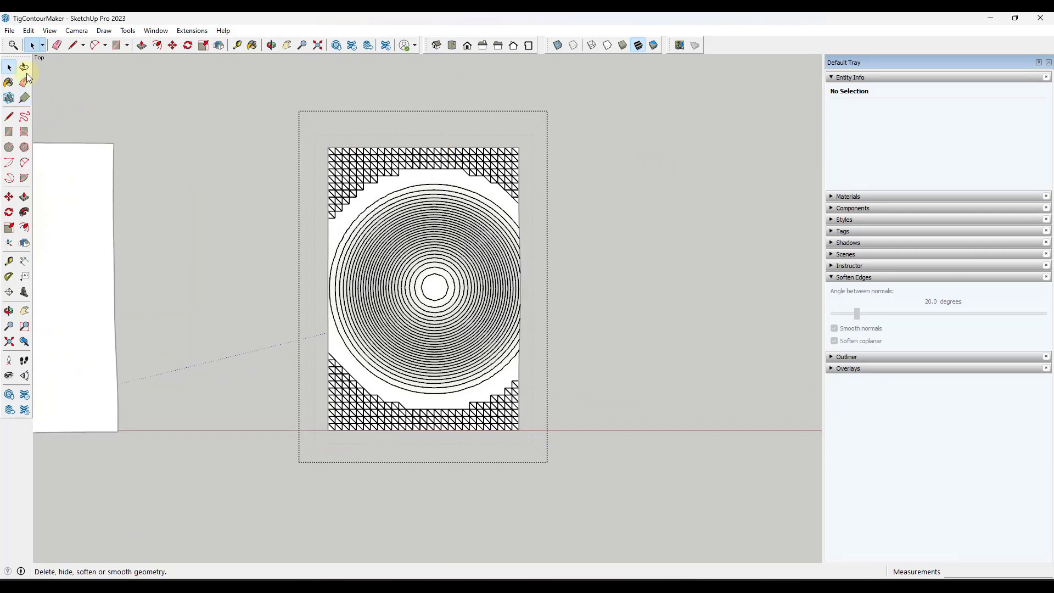
pyautogui.click(24, 67)
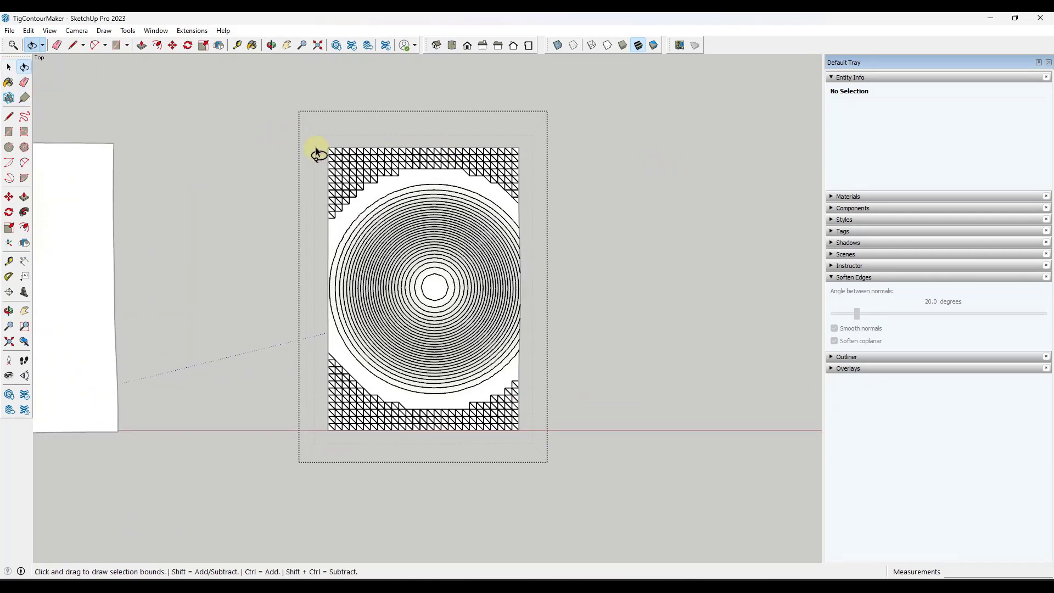
pyautogui.moveTo(371, 202)
pyautogui.mouseDown()
pyautogui.moveTo(404, 177)
pyautogui.moveTo(443, 178)
pyautogui.moveTo(482, 185)
pyautogui.moveTo(515, 211)
pyautogui.mouseUp()
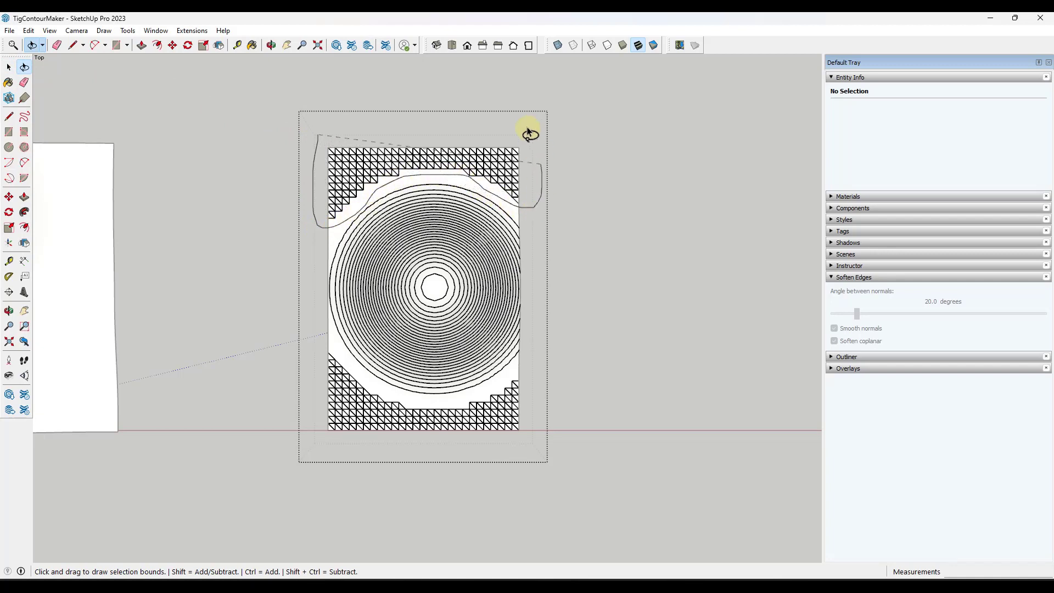
pyautogui.moveTo(529, 133); pyautogui.dragTo(379, 104)
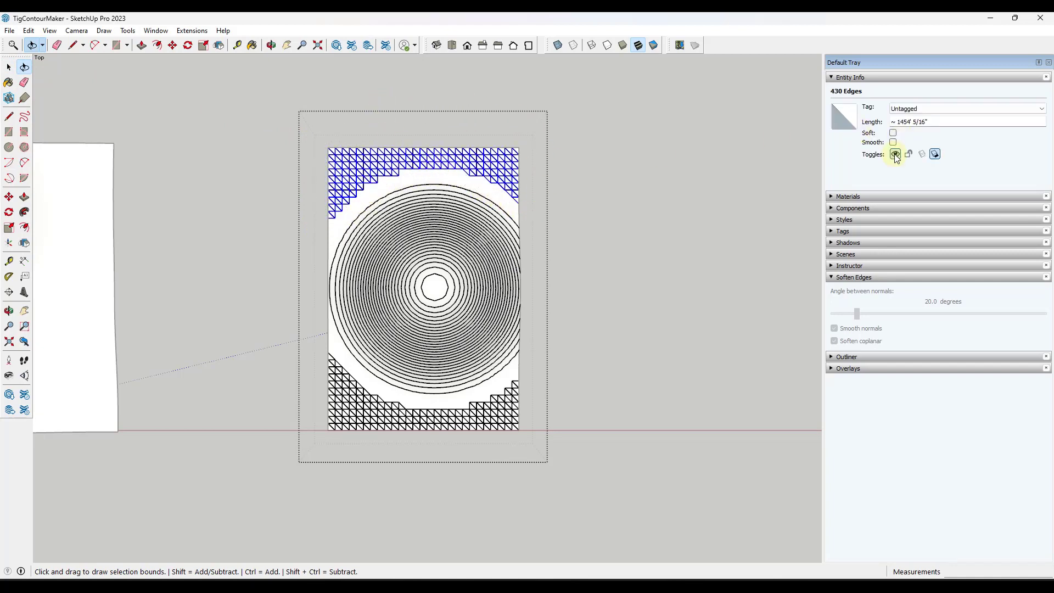
pyautogui.click(895, 154)
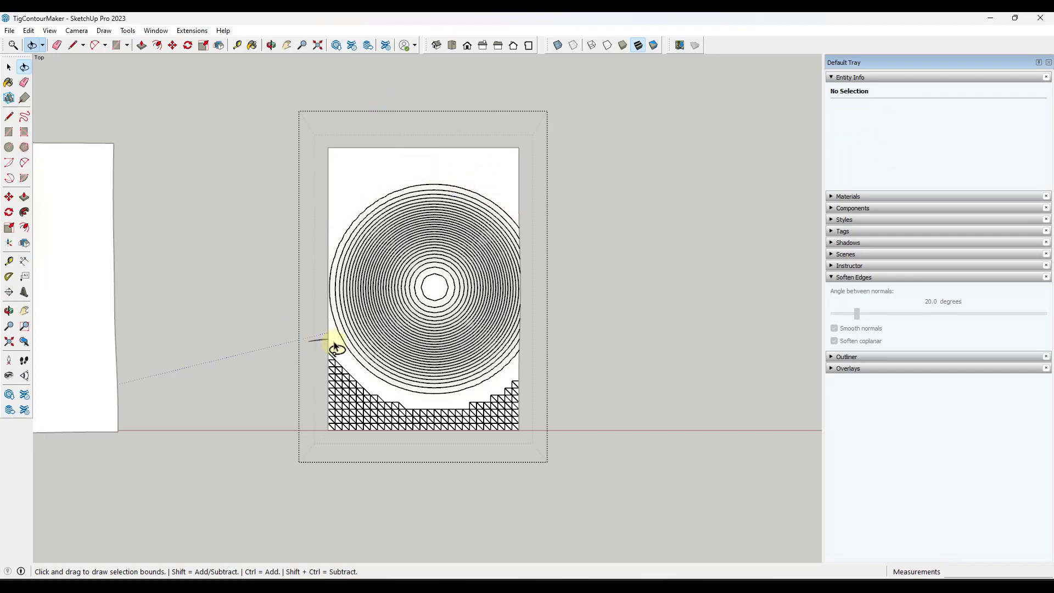
# - Lasso the bottom triangulated edges, hide them, and clear the selection
pyautogui.moveTo(343, 365)
pyautogui.mouseDown()
pyautogui.moveTo(382, 396)
pyautogui.moveTo(425, 402)
pyautogui.moveTo(473, 400)
pyautogui.moveTo(522, 373)
pyautogui.moveTo(534, 404)
pyautogui.moveTo(507, 454)
pyautogui.moveTo(296, 450)
pyautogui.mouseUp()
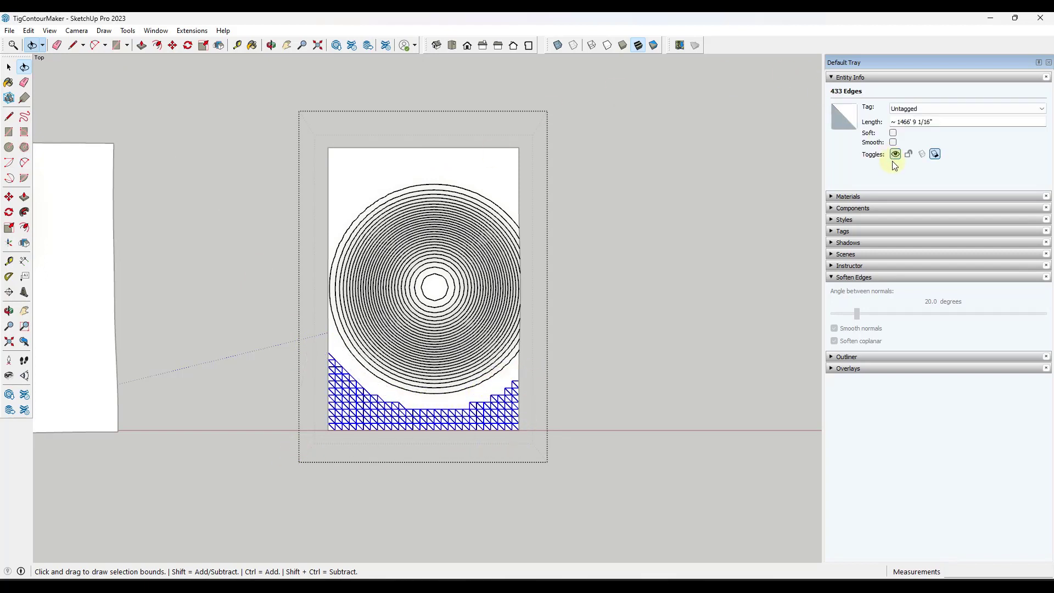
pyautogui.click(895, 155)
pyautogui.click(207, 111)
# - Turn on Hidden Geometry display, box-select the terrain, and unhide its edges
pyautogui.press('space')
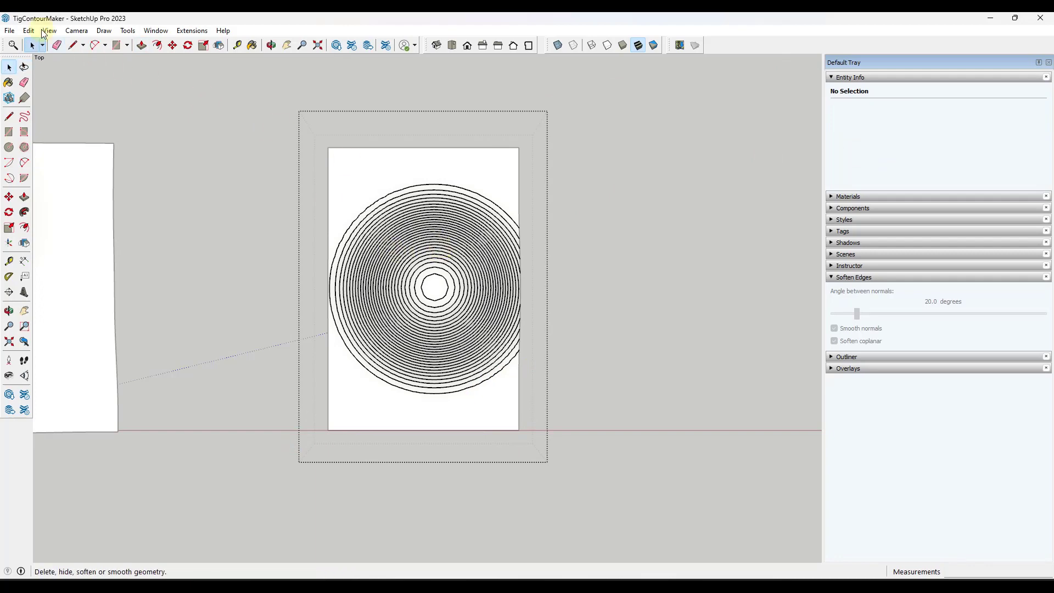
pyautogui.click(32, 32)
pyautogui.moveTo(49, 30)
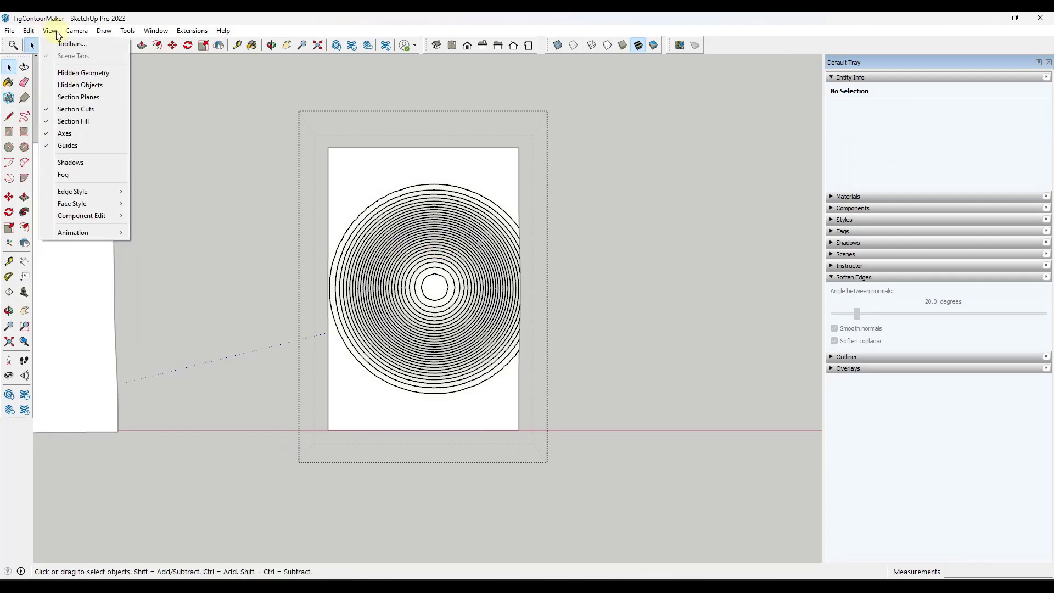
pyautogui.click(72, 77)
pyautogui.moveTo(291, 122); pyautogui.dragTo(353, 171)
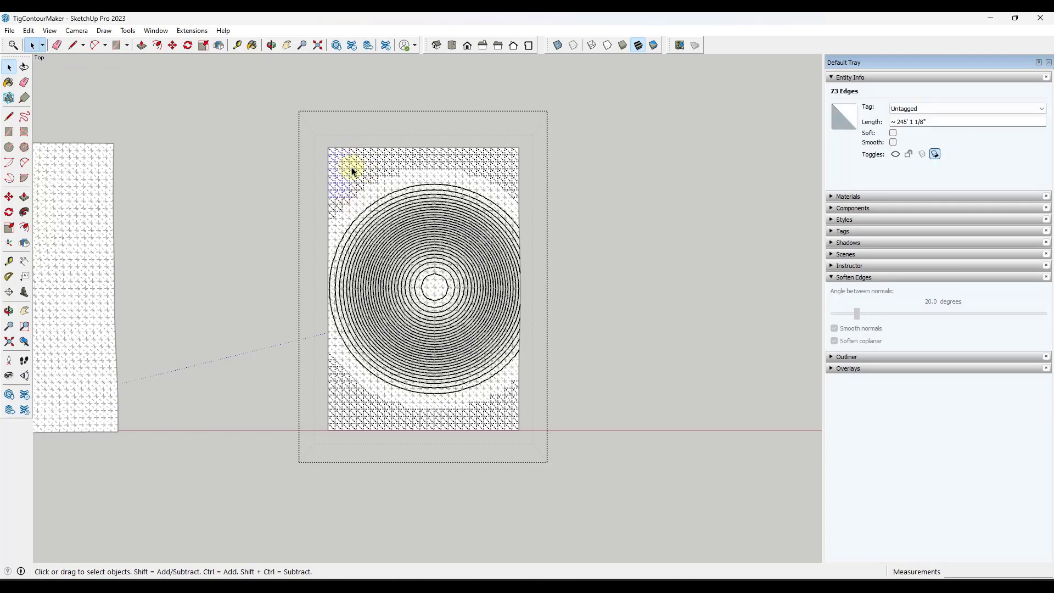
pyautogui.click(897, 155)
pyautogui.click(670, 218)
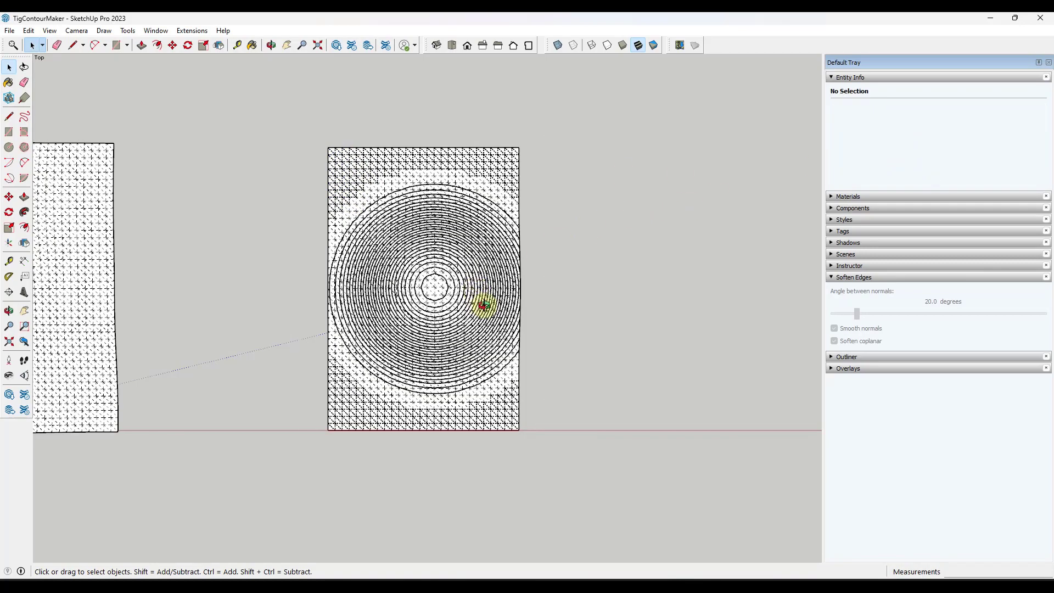